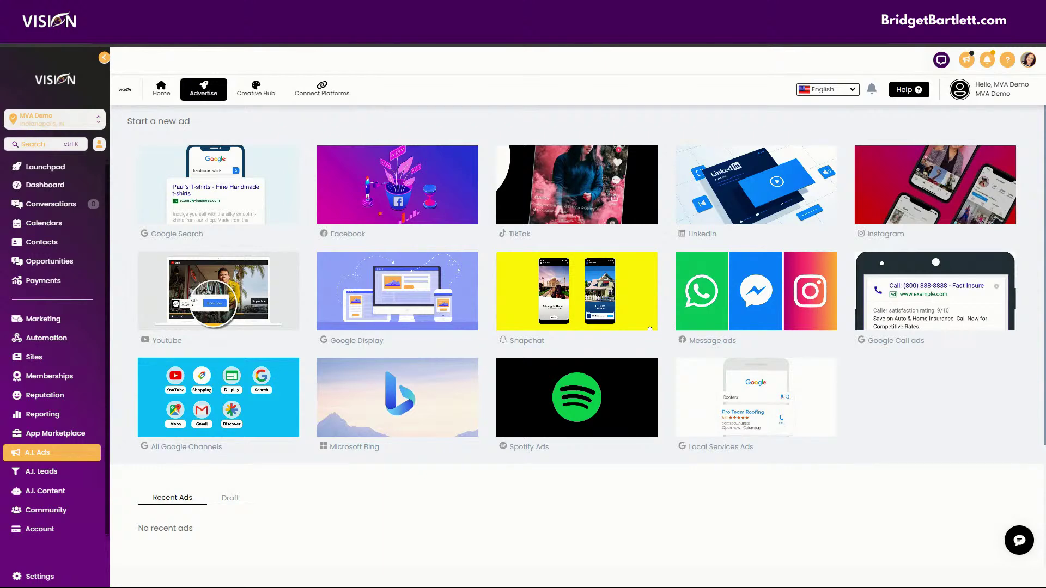
Look through the sub-account's A.I. Ads, Reporting, A.I. Leads and A.I. Content pages, comparing the custom pages with the built-in Reporting page
click(15, 461)
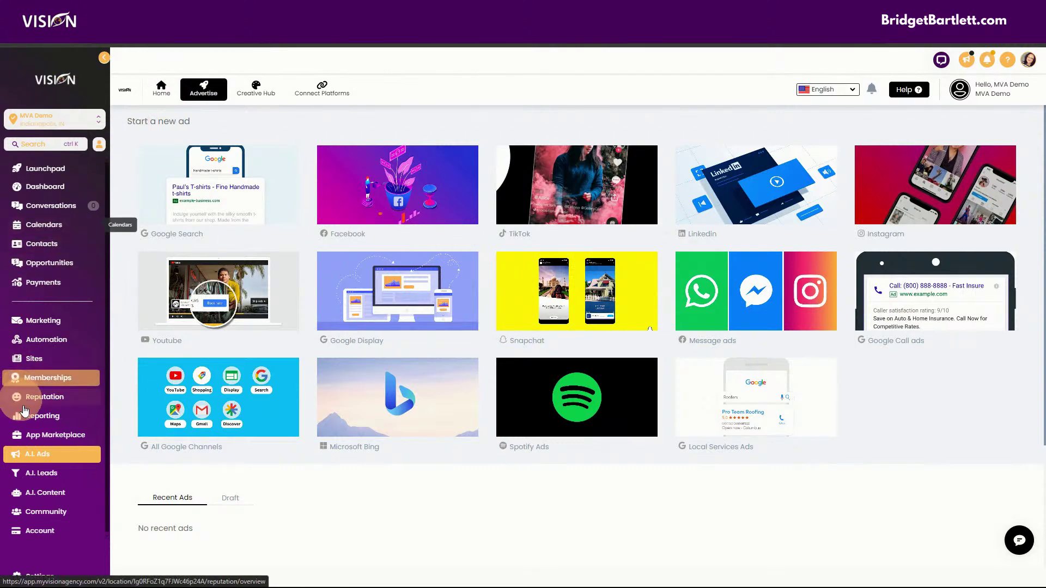
click(46, 424)
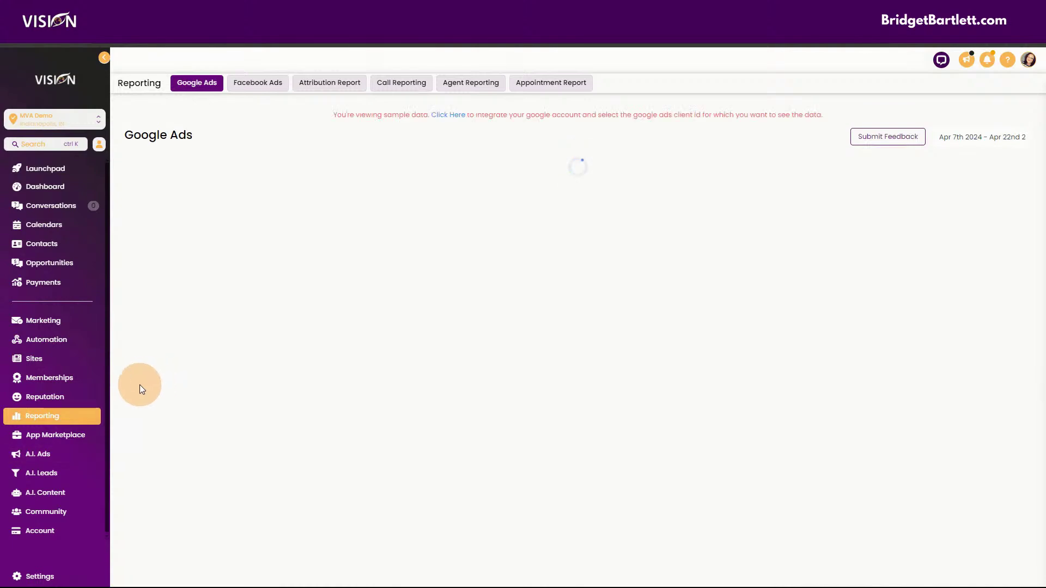
click(58, 461)
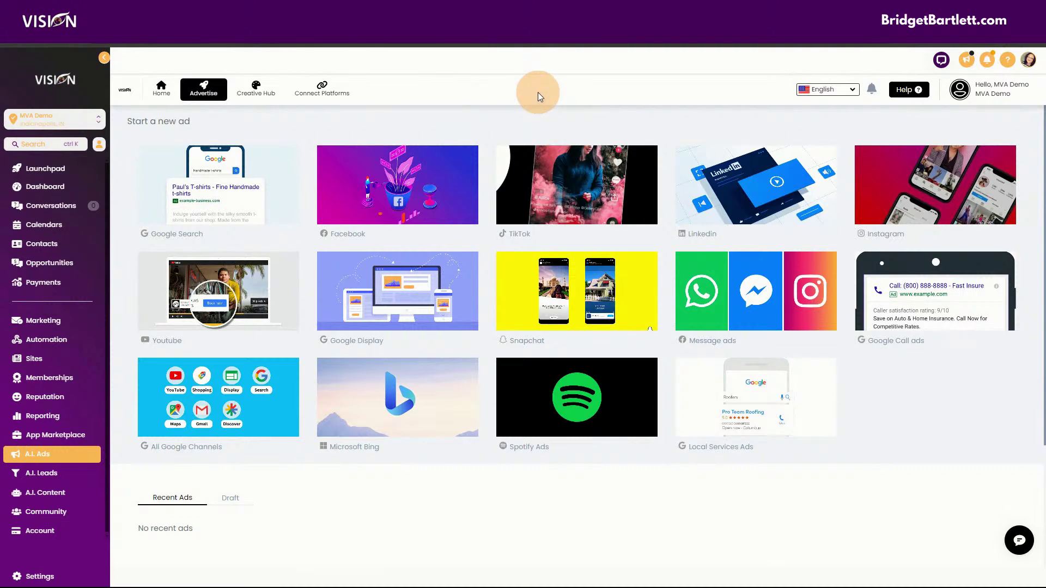
click(42, 482)
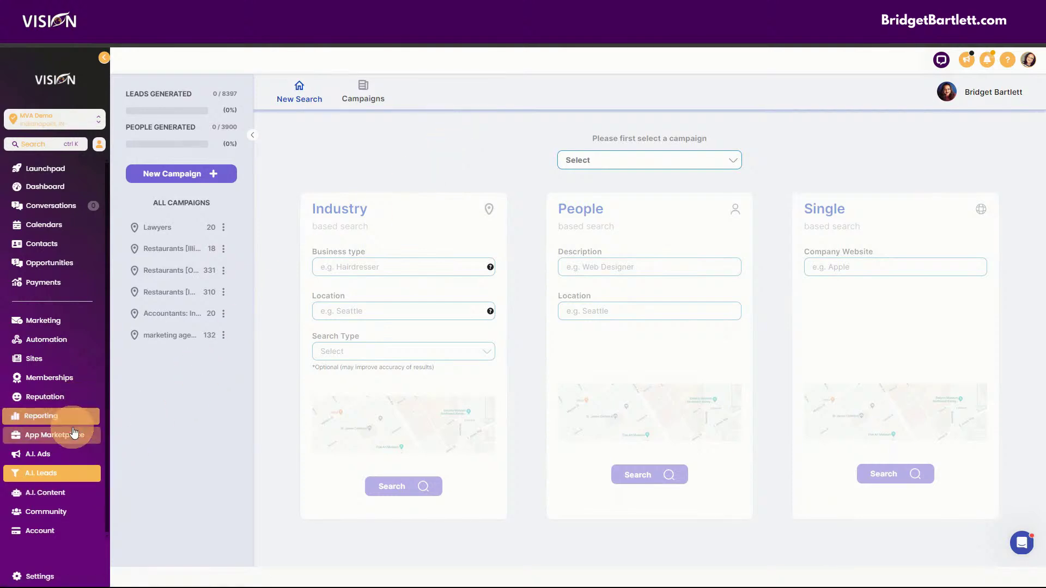
click(60, 497)
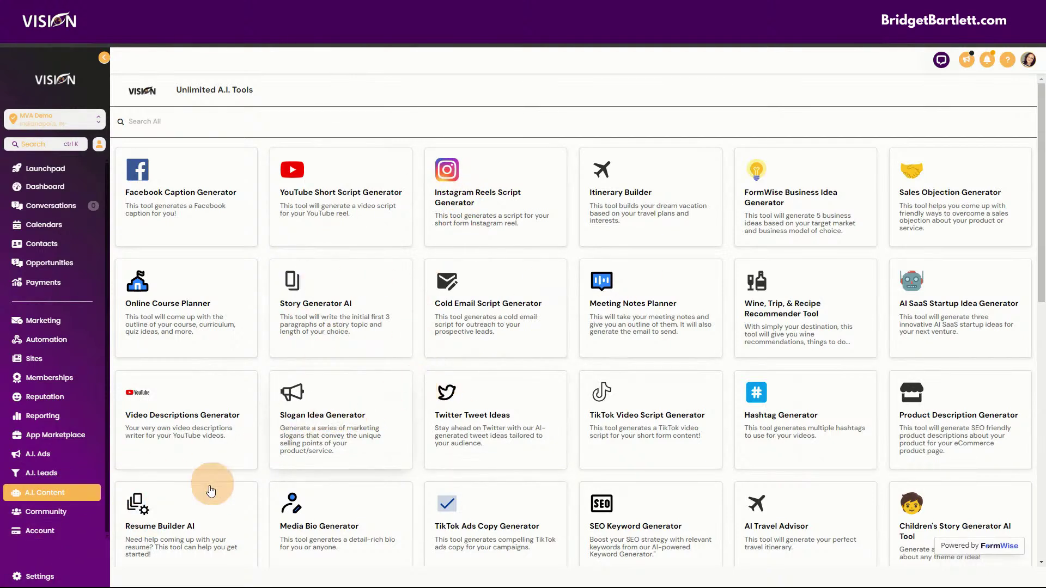
Open the Community page and switch to the Visionary Members Only group
click(36, 510)
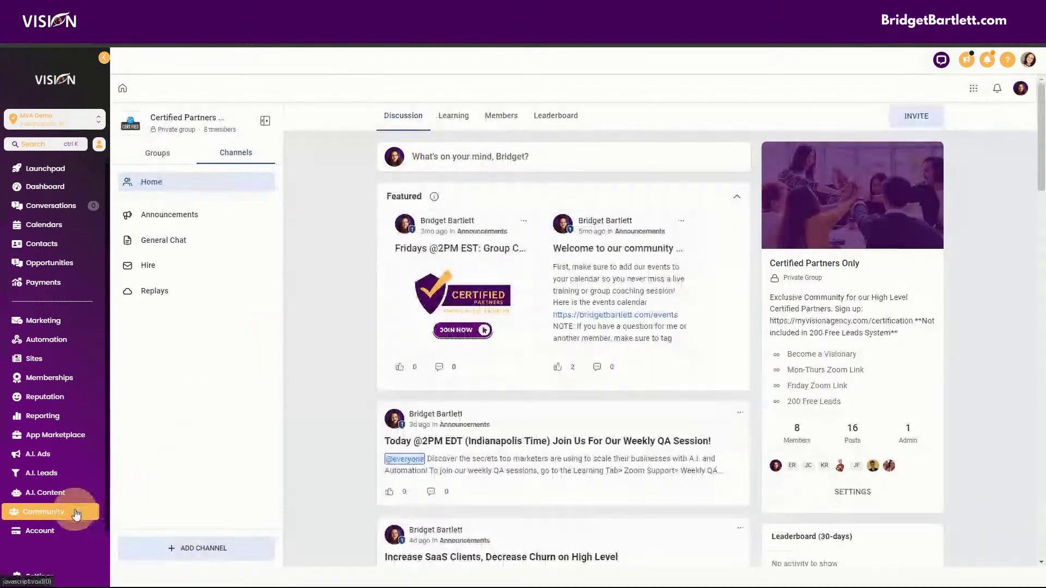
click(170, 161)
click(171, 223)
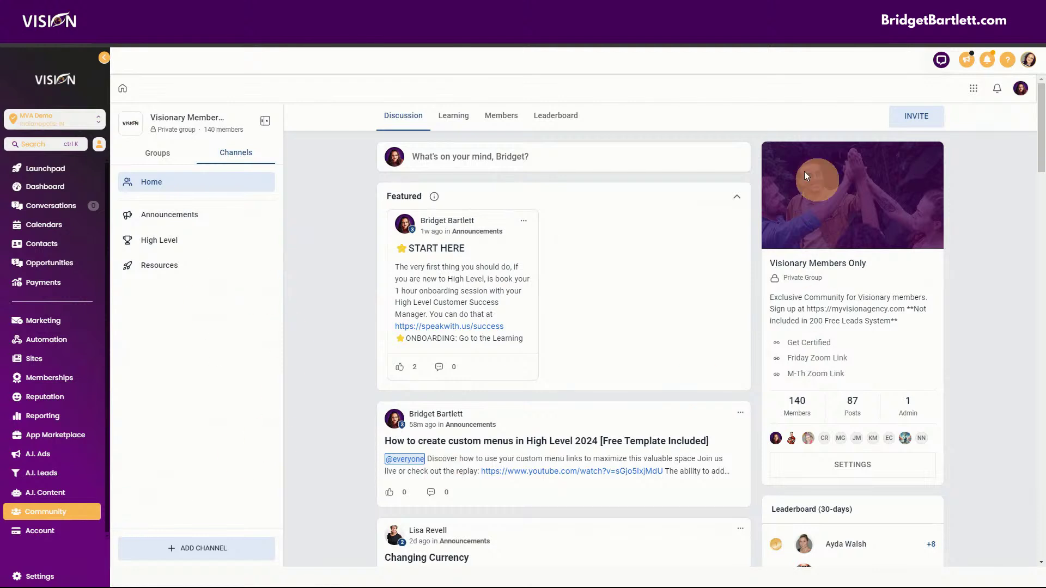
On the Account page, view the wallet credit charges for Phone, Email, LC - Premium Triggers & Actions and LC Email Verification
click(46, 533)
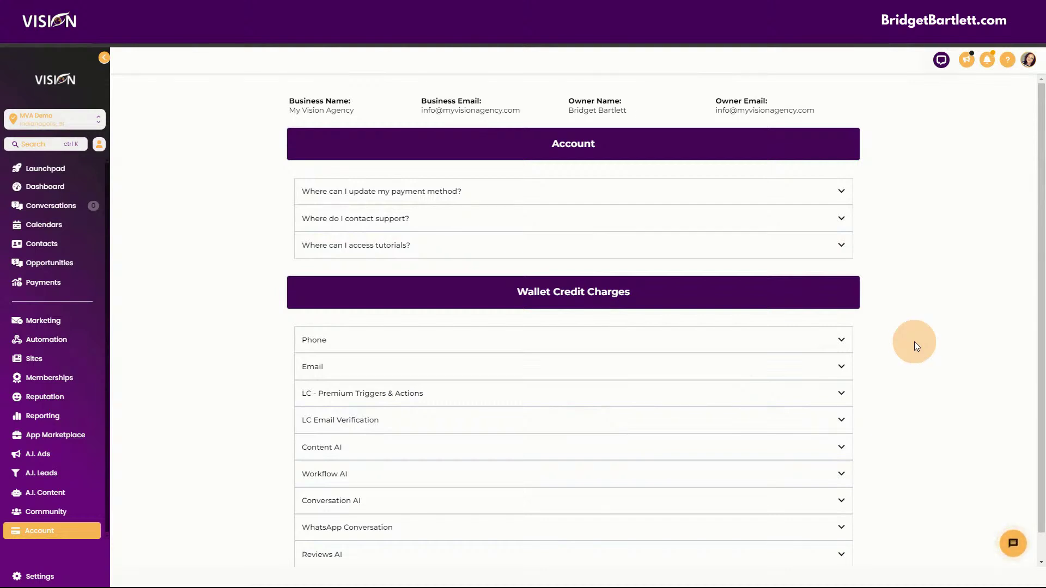
click(335, 342)
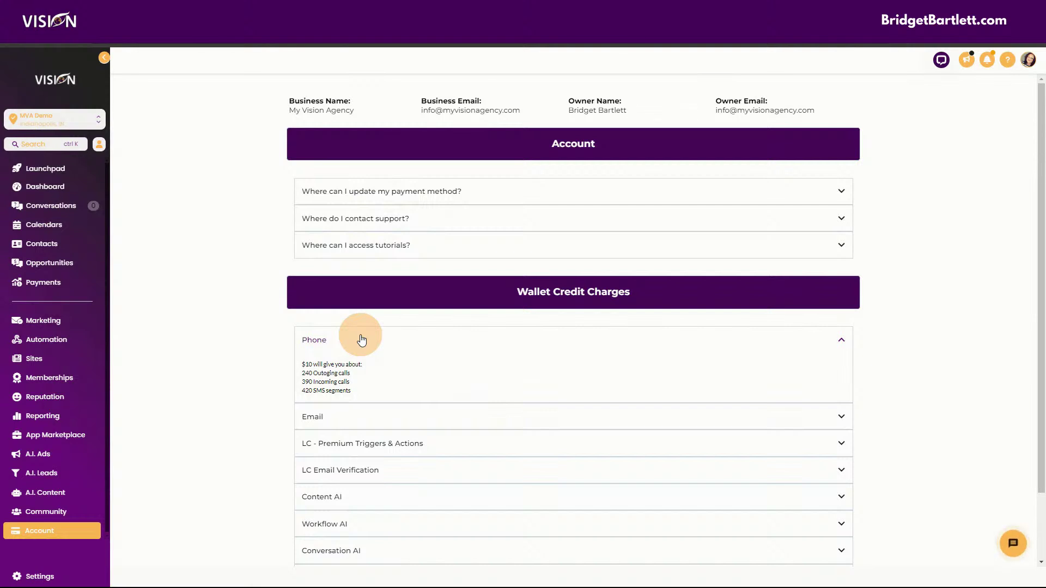
click(361, 340)
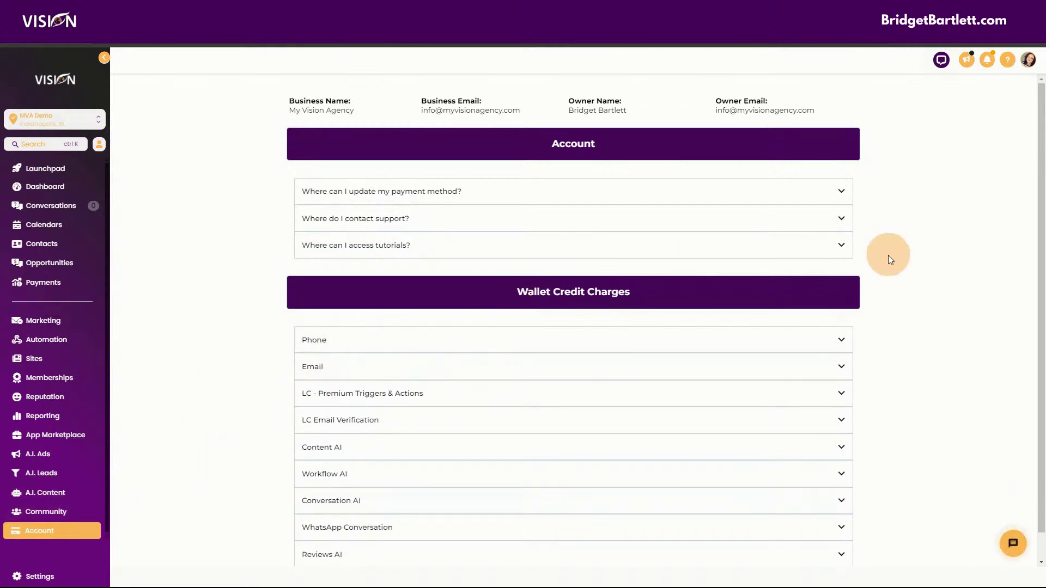
click(332, 367)
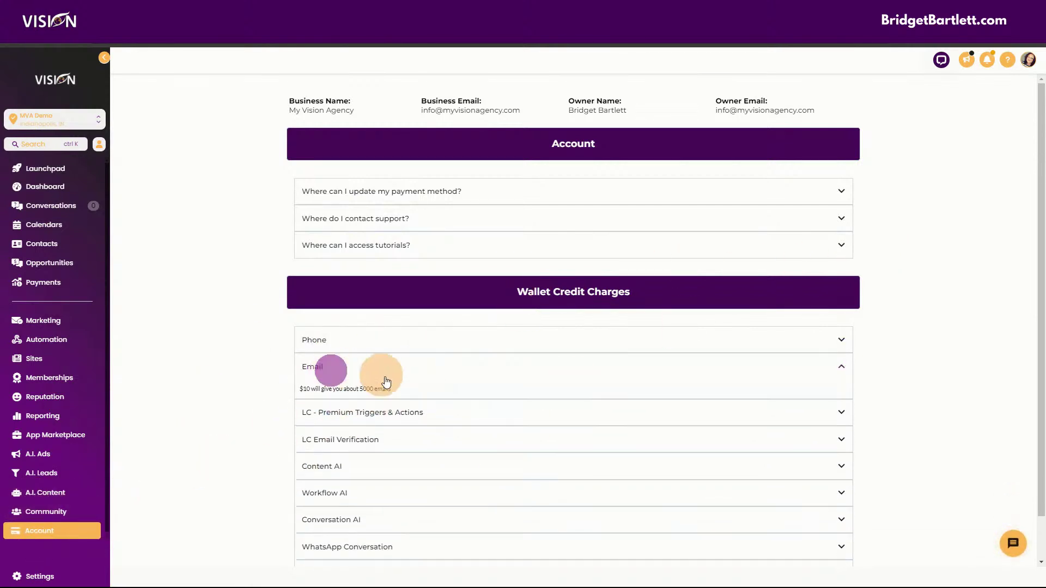
click(388, 418)
click(390, 463)
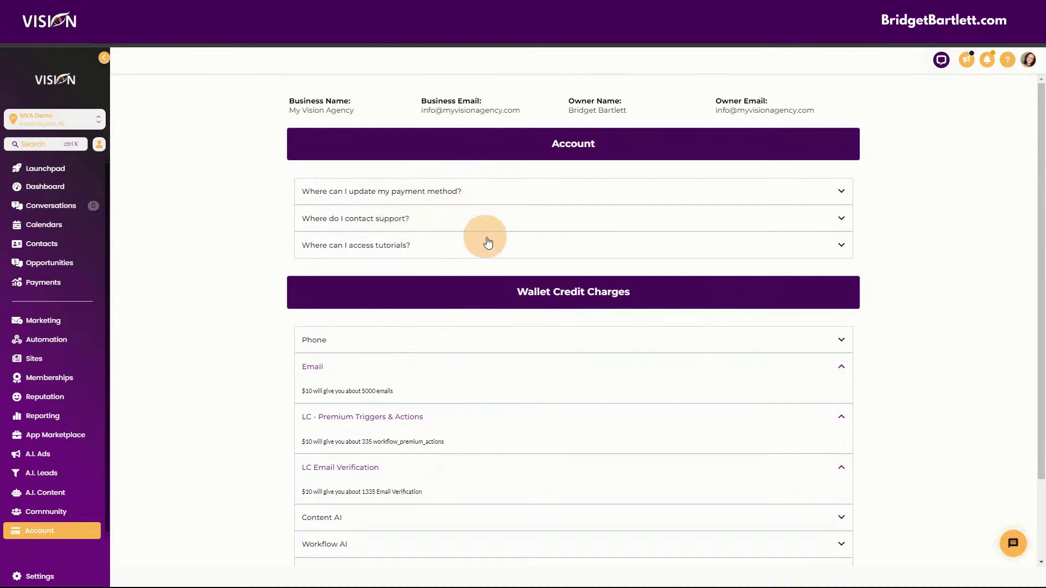
Highlight the business and owner details above the Account heading, then clear the selection
click(294, 86)
drag(294, 90, 812, 104)
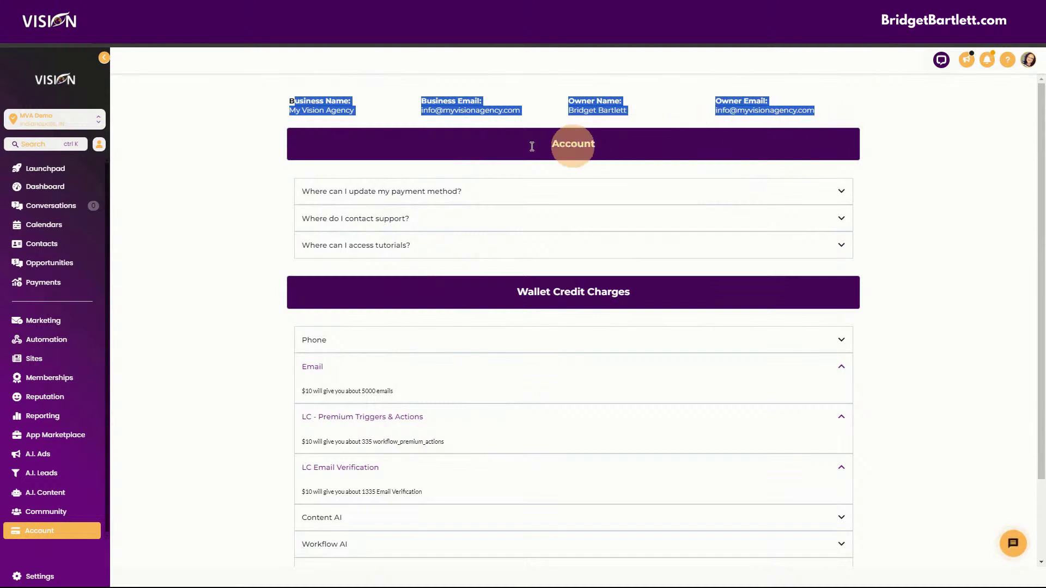
click(191, 149)
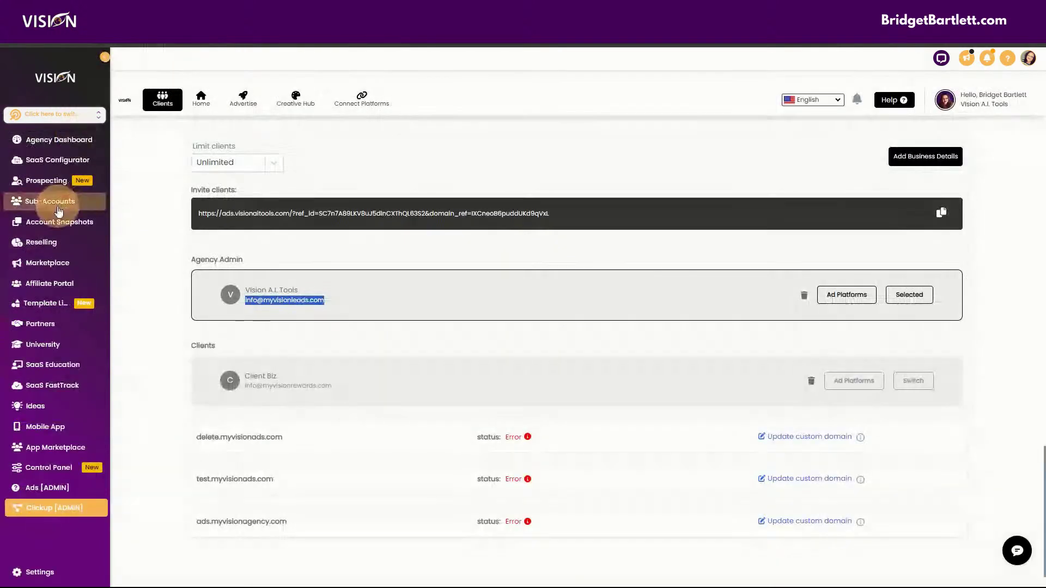
Begin a new custom menu link in the agency's settings and bring up its link icon choices
click(42, 517)
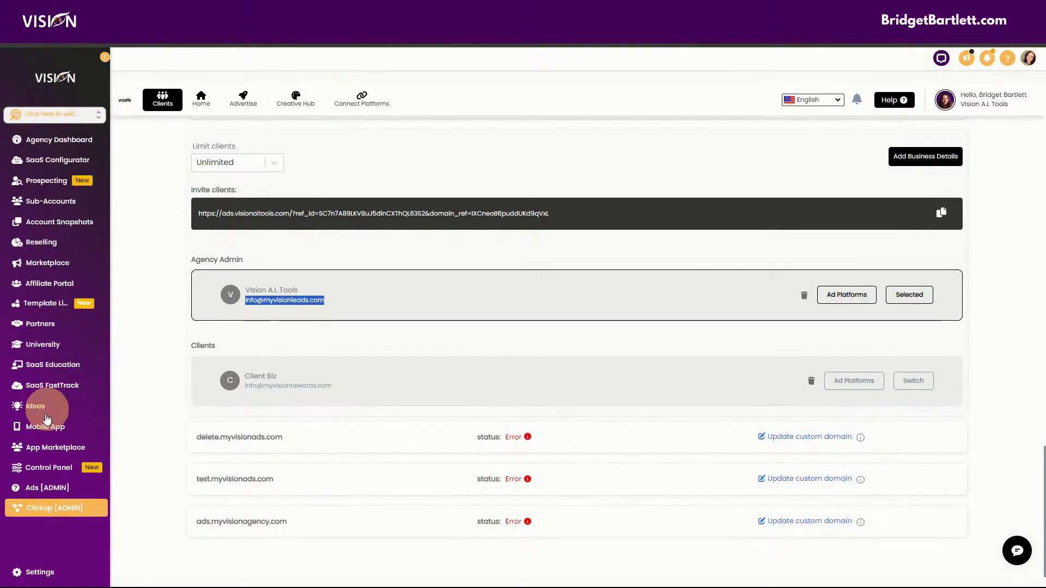
click(43, 570)
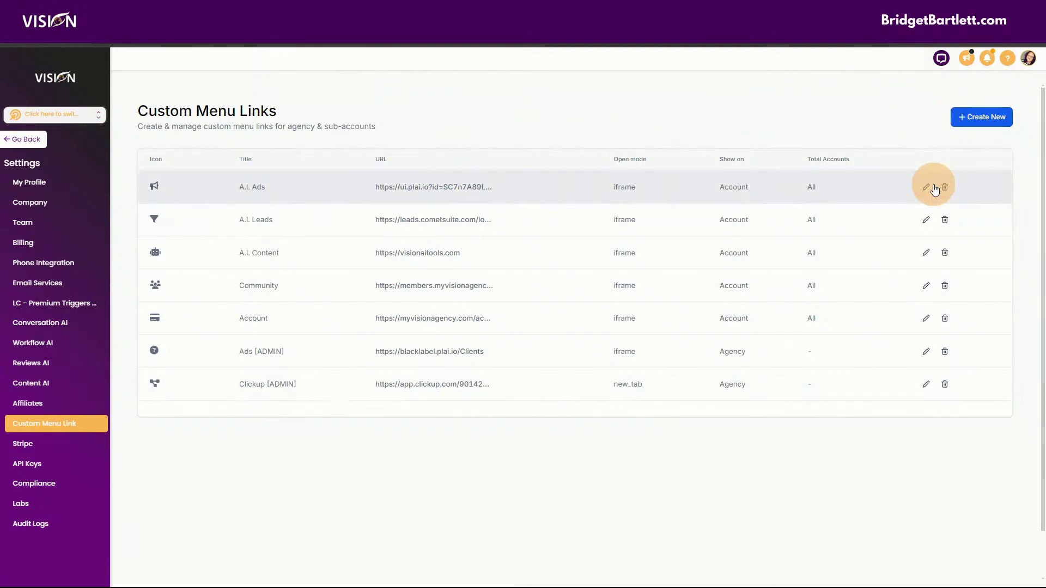
click(983, 109)
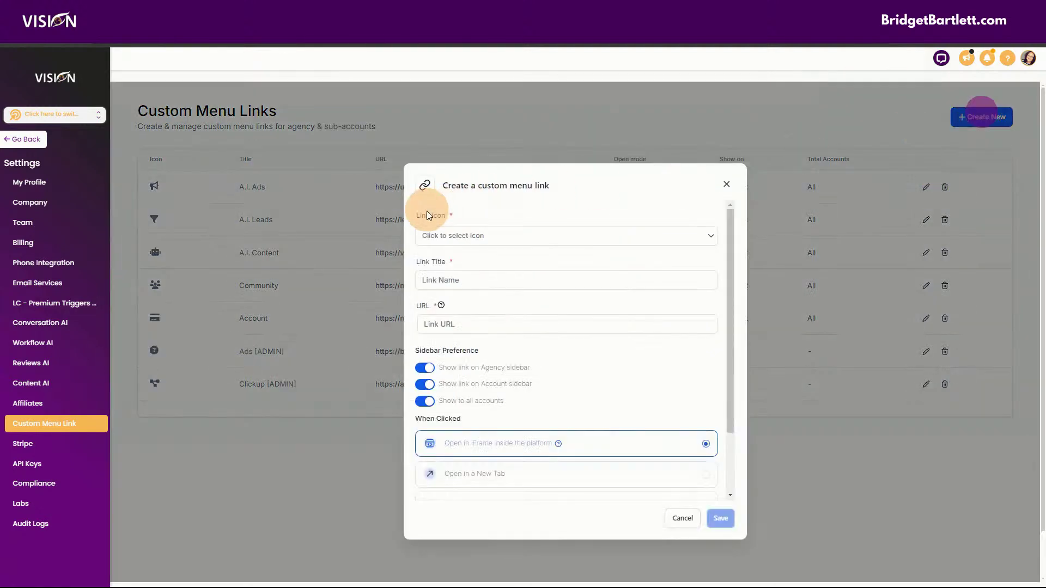
click(461, 234)
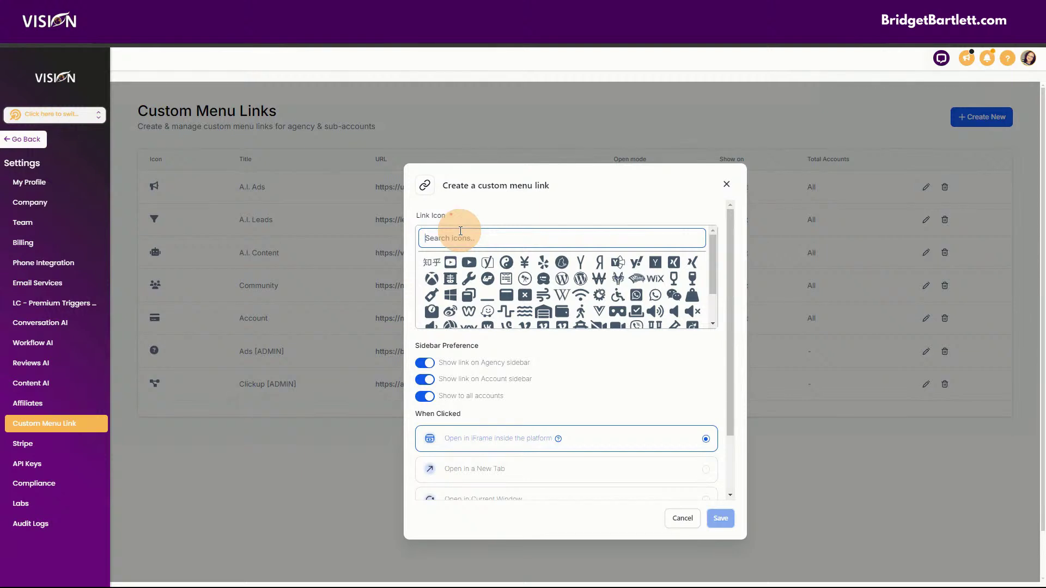
text(rob)
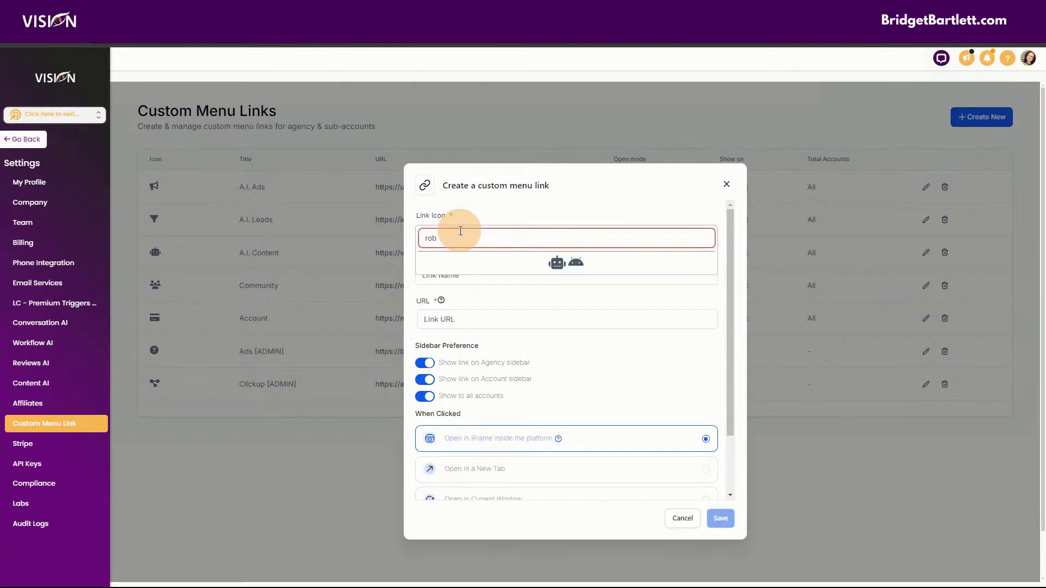
text(t)
key(BackSpace)
key(BackSpace)
key(BackSpace)
key(BackSpace)
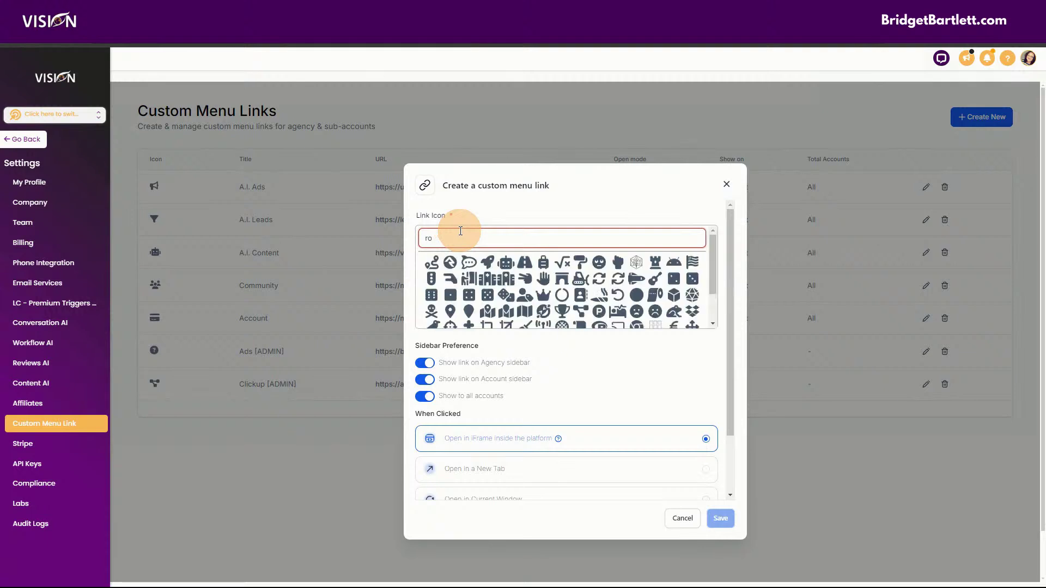
text(ads)
key(BackSpace)
key(BackSpace)
key(BackSpace)
Search the link icons for "funnel" and choose the funnel-dollar icon
text(funnel)
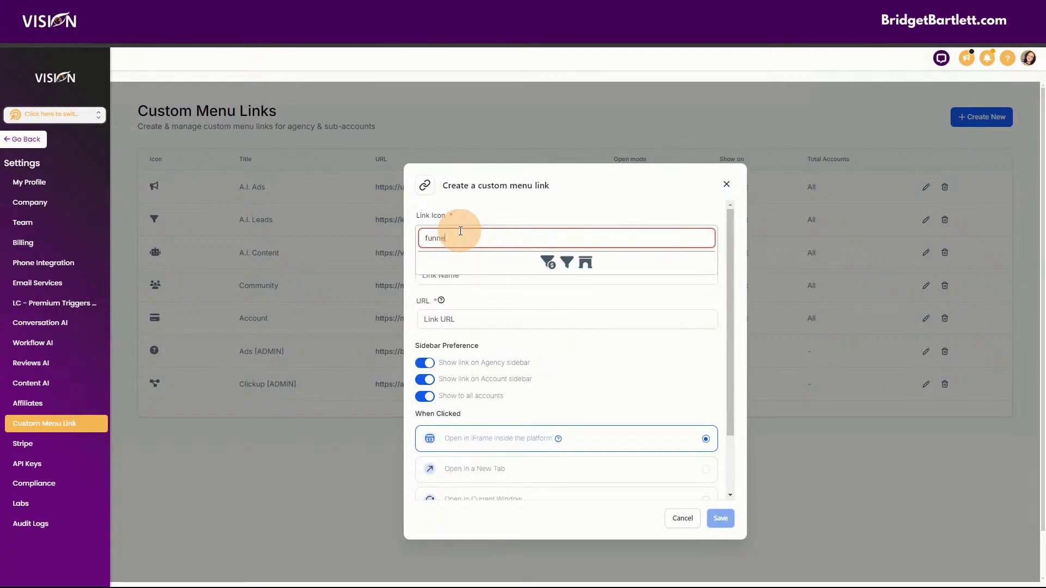
click(546, 262)
click(411, 285)
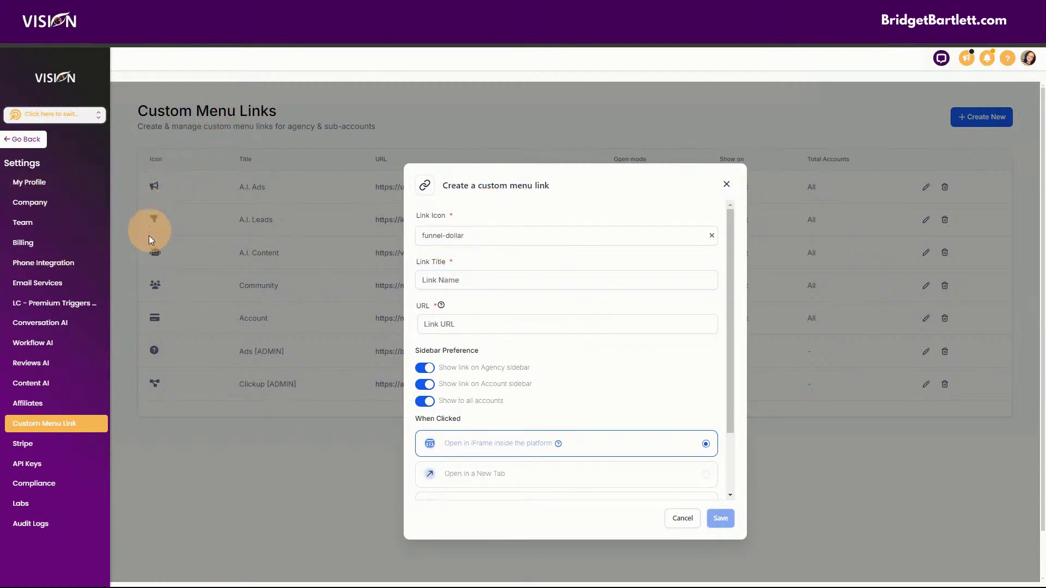
Title the menu link "Ads Test" and disable showing it on the Agency sidebar
click(466, 283)
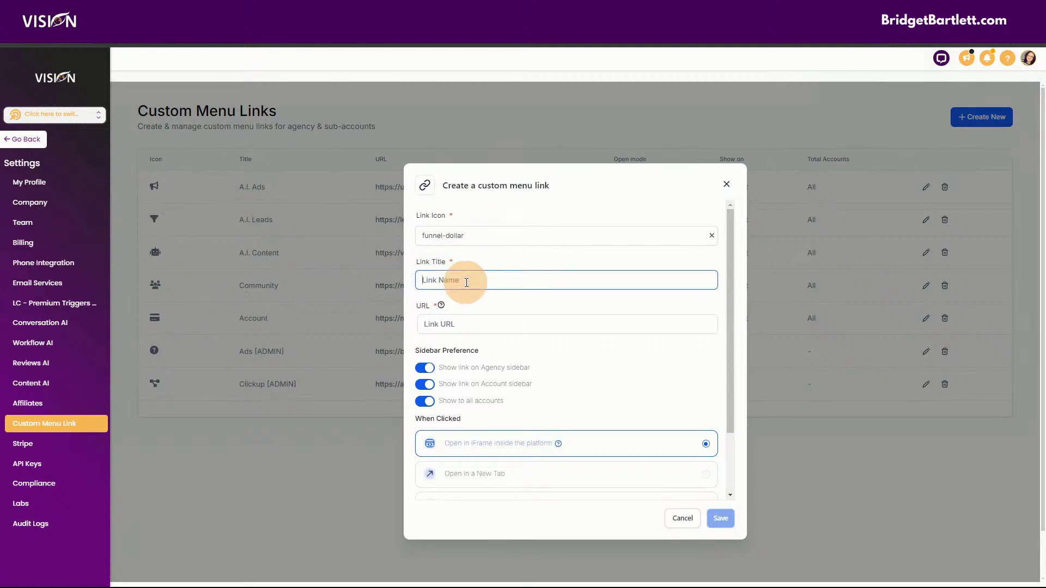
text(Ads Test)
click(460, 326)
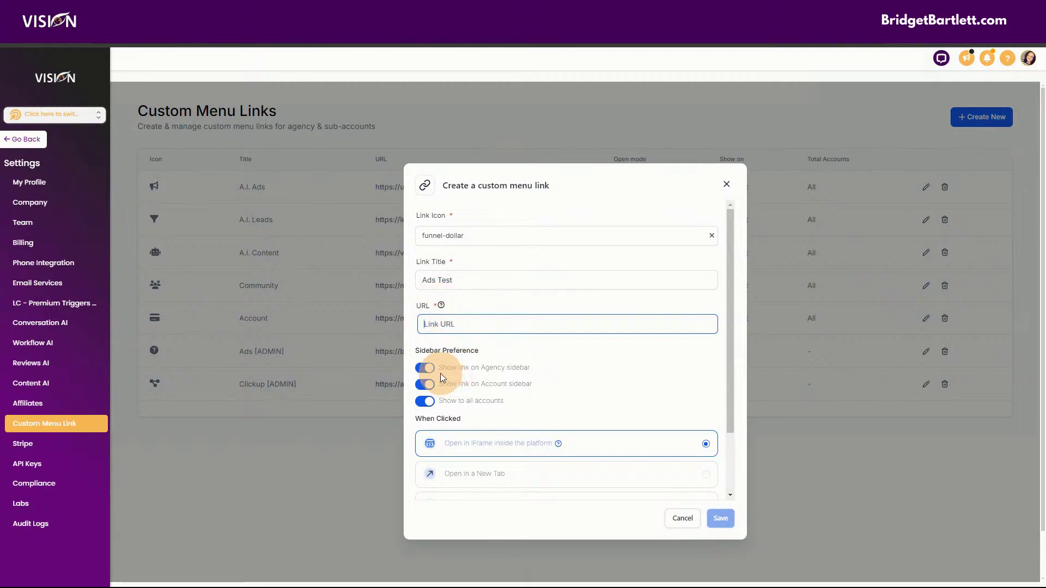
scroll(525, 355, down, 2)
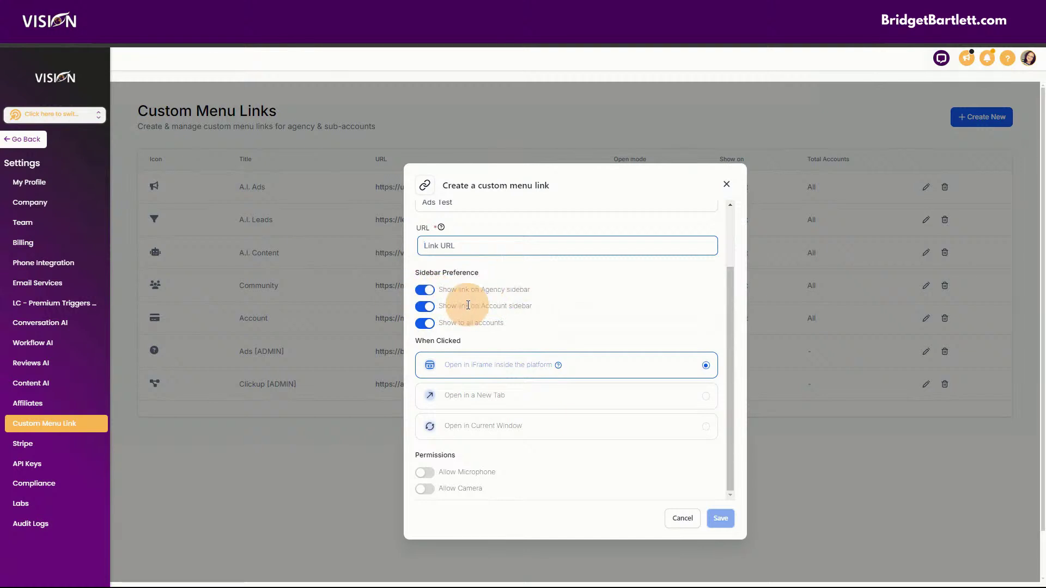
click(426, 291)
Start entering an https address as the menu link's URL
click(525, 246)
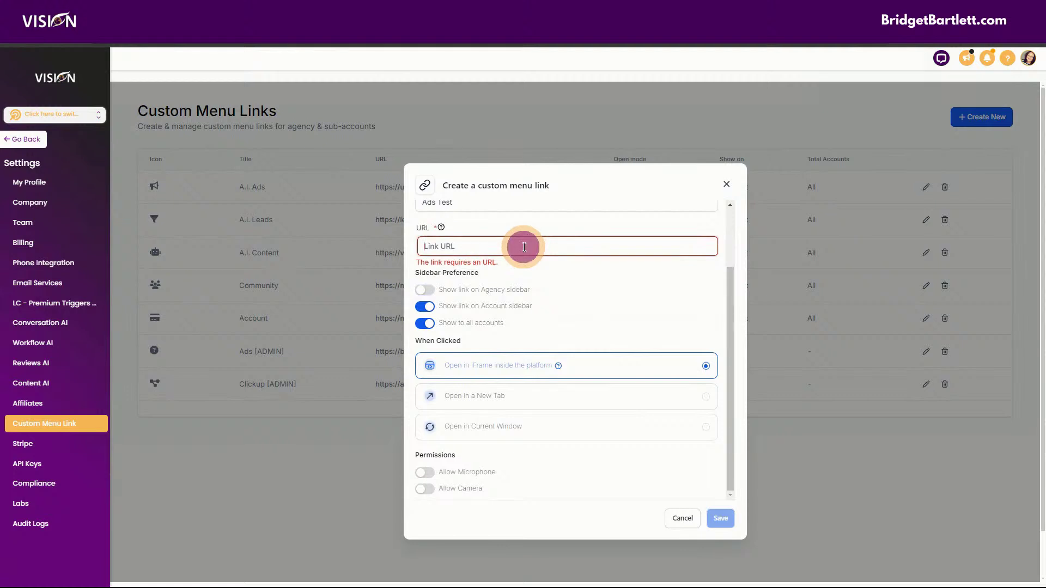
text(https:/)
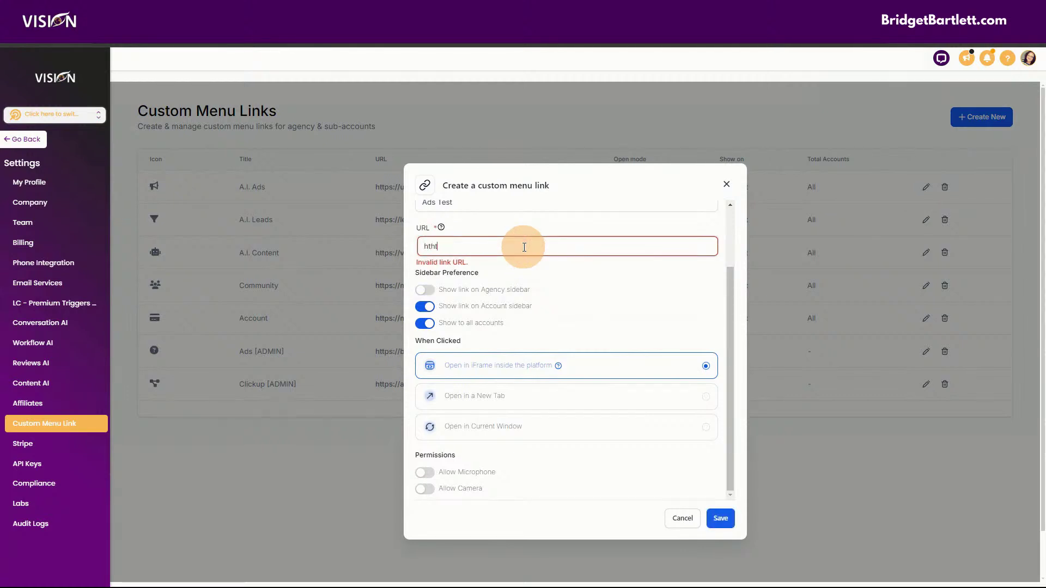
key(XF86Calculator)
key(XF86Calculator)
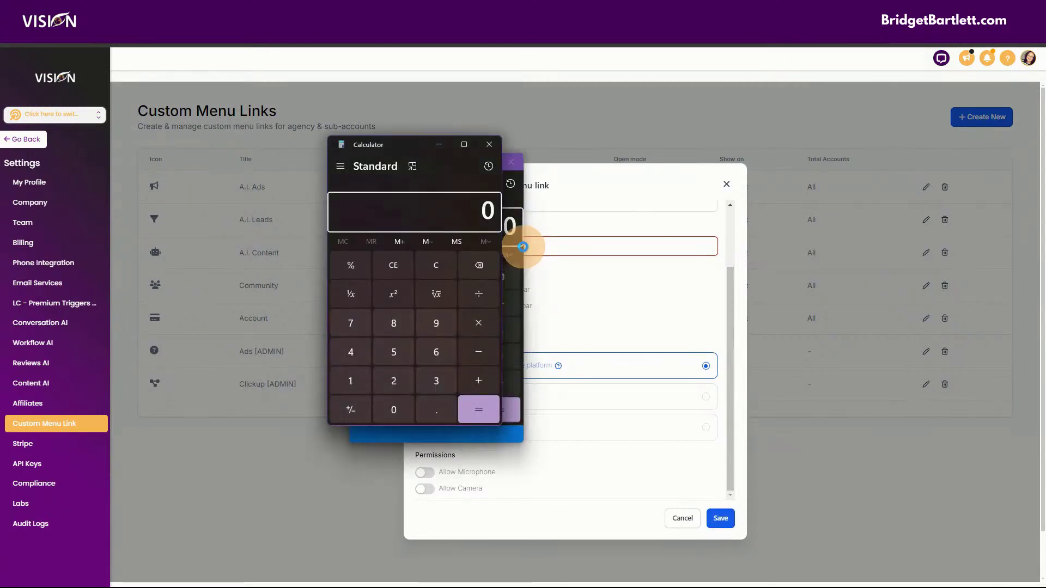
click(492, 146)
click(510, 163)
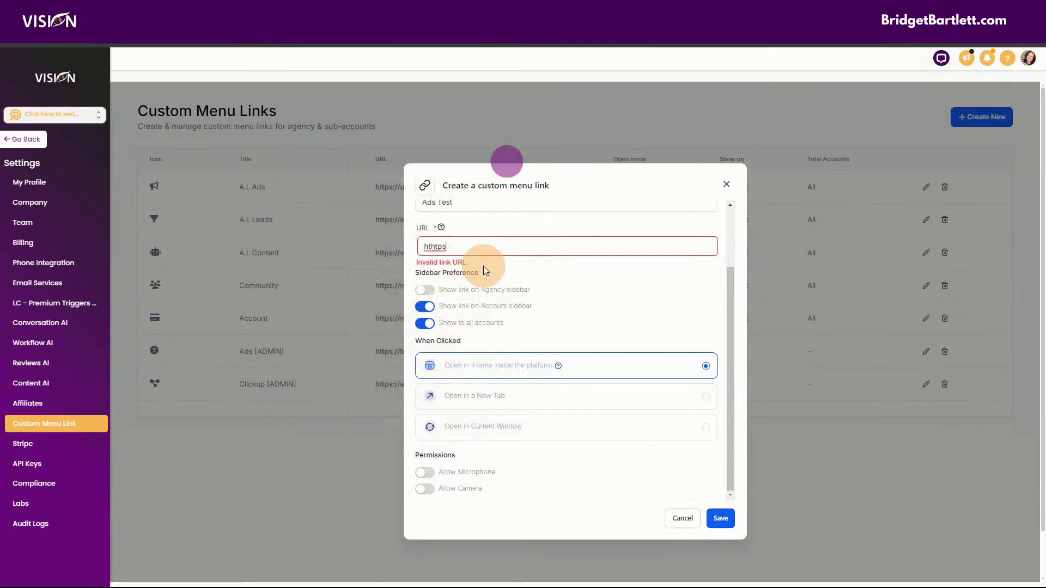
key(BackSpace)
key(BackSpace)
key(BackSpace)
key(BackSpace)
text(tp)
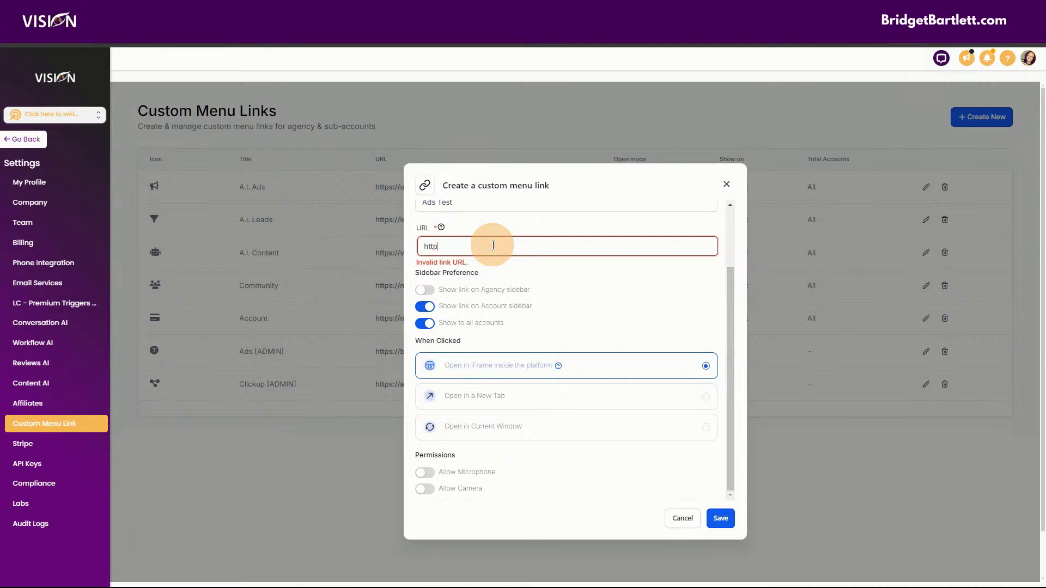
text(s://vc)
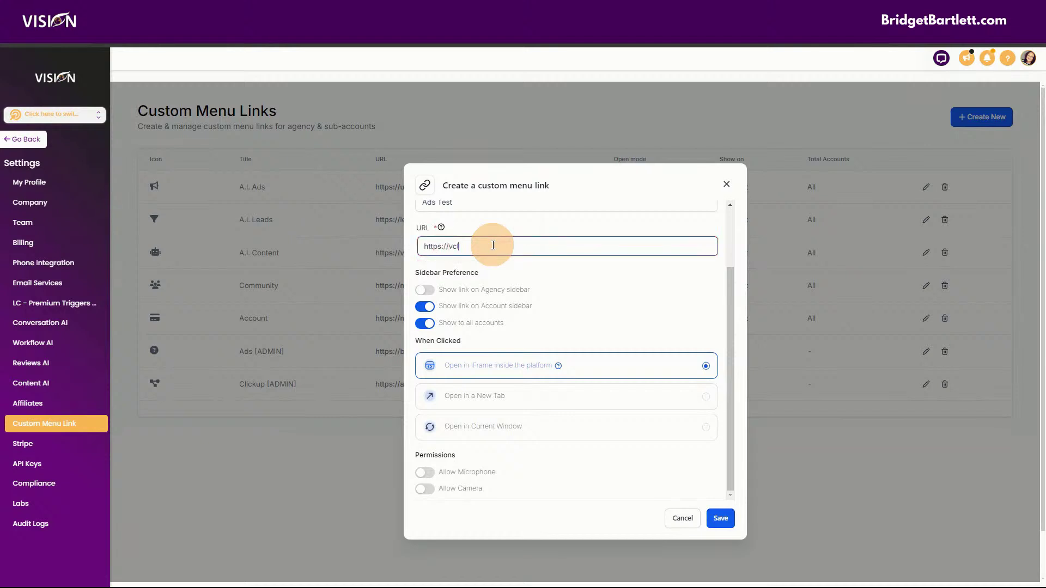
key(BackSpace)
text(clientlink.com)
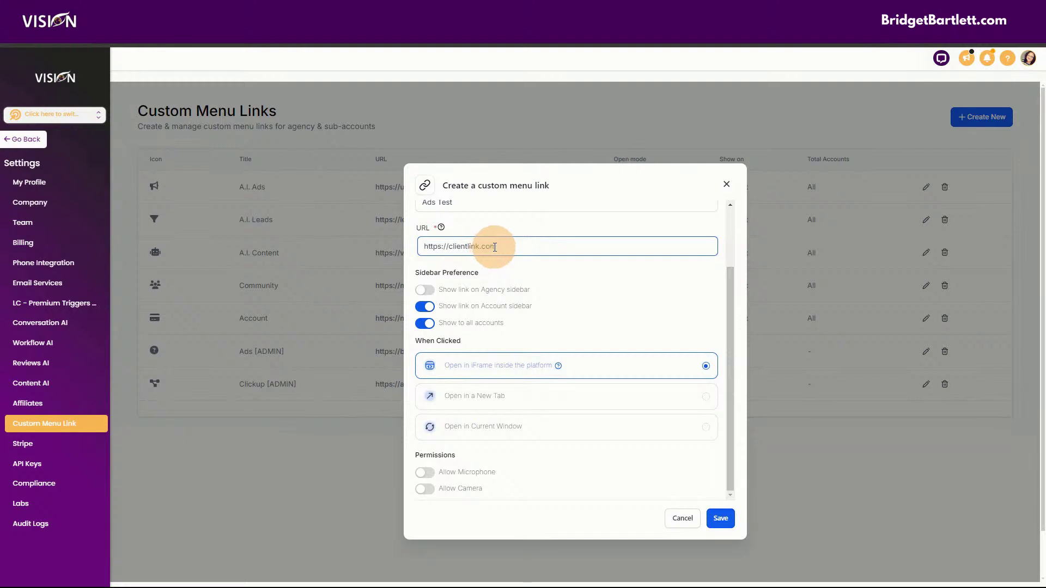
Try limiting the link to selected sub-accounts, then restore showing it to all accounts
click(425, 324)
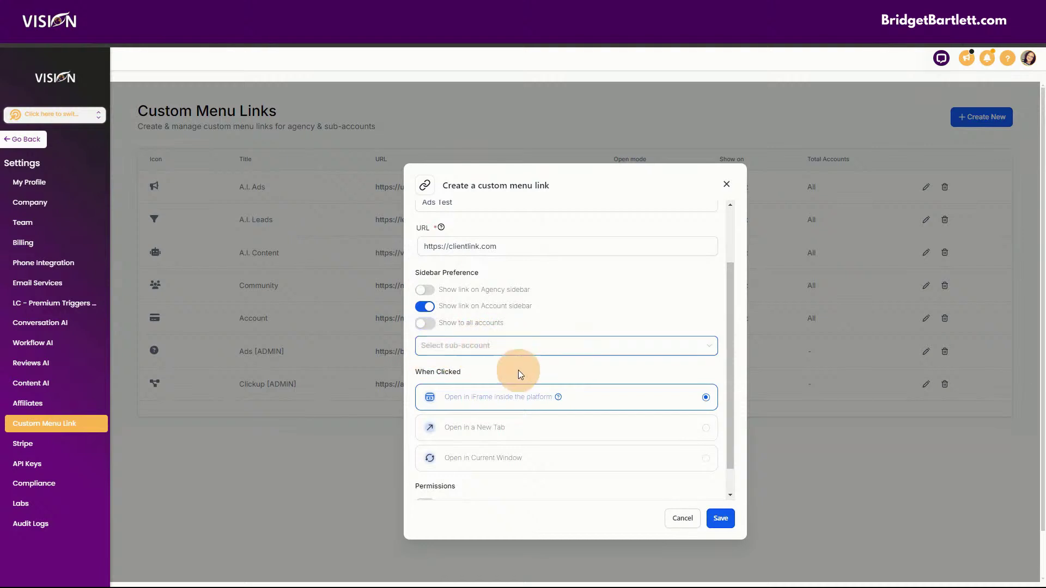
click(425, 324)
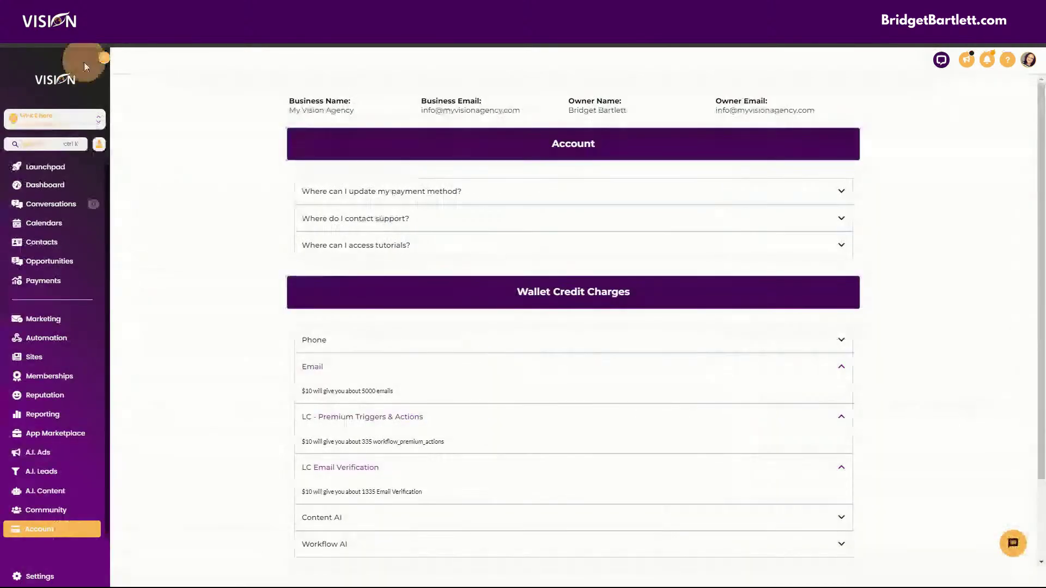
Open the A.I. Ads page in the sub-account to view a custom menu link displayed inside the platform
click(46, 453)
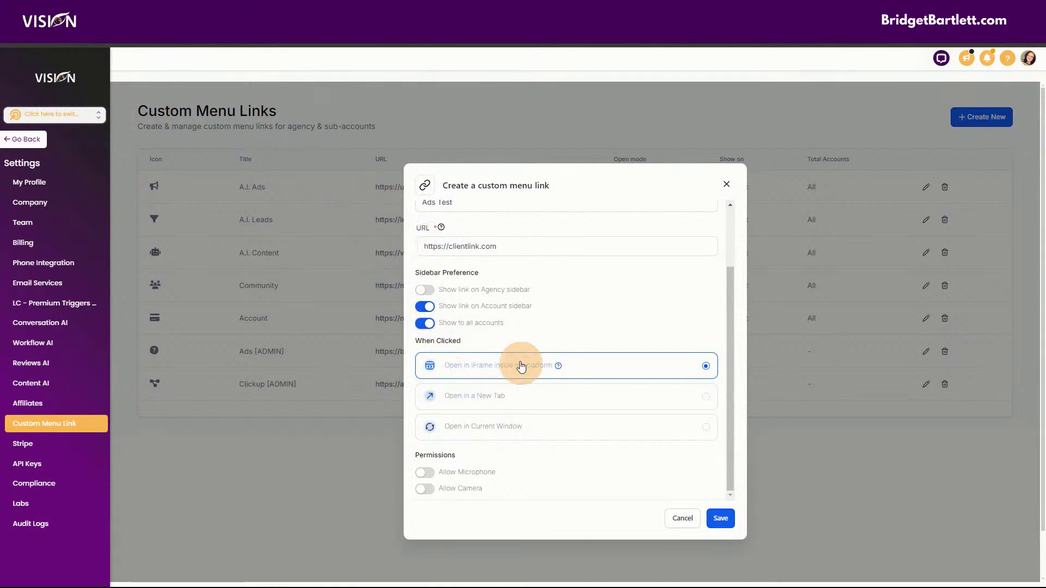
Try setting the new link to open in a new tab, and open the Clickup [ADMIN] link as an example
click(476, 398)
scroll(479, 397, up, 1)
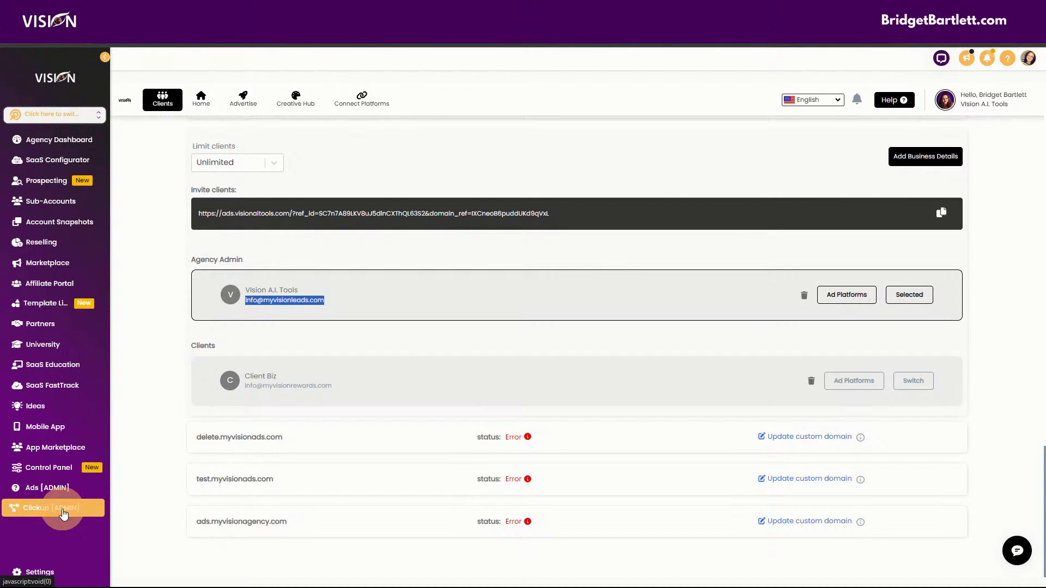
click(64, 510)
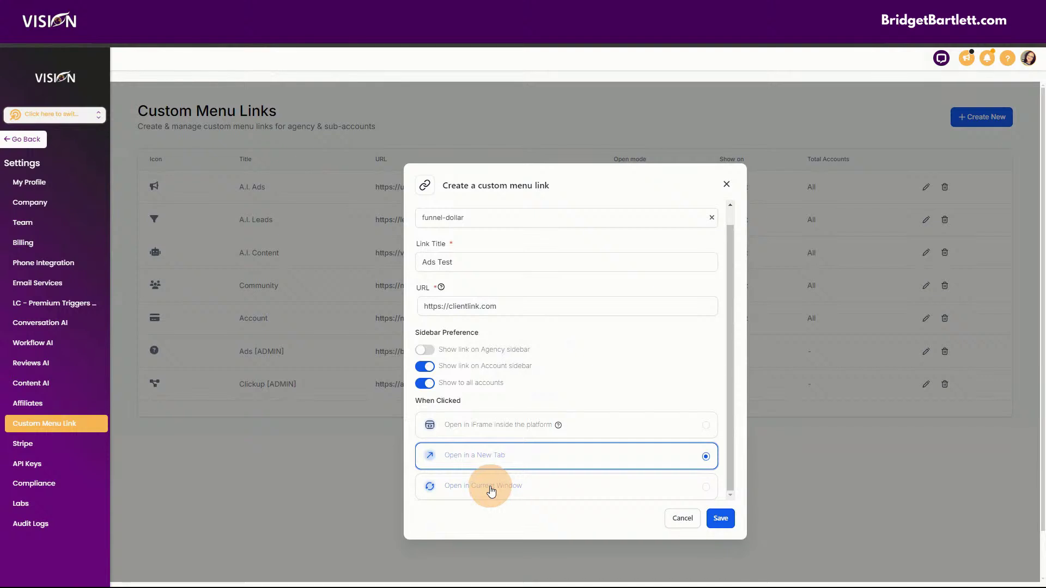
scroll(554, 446, down, 1)
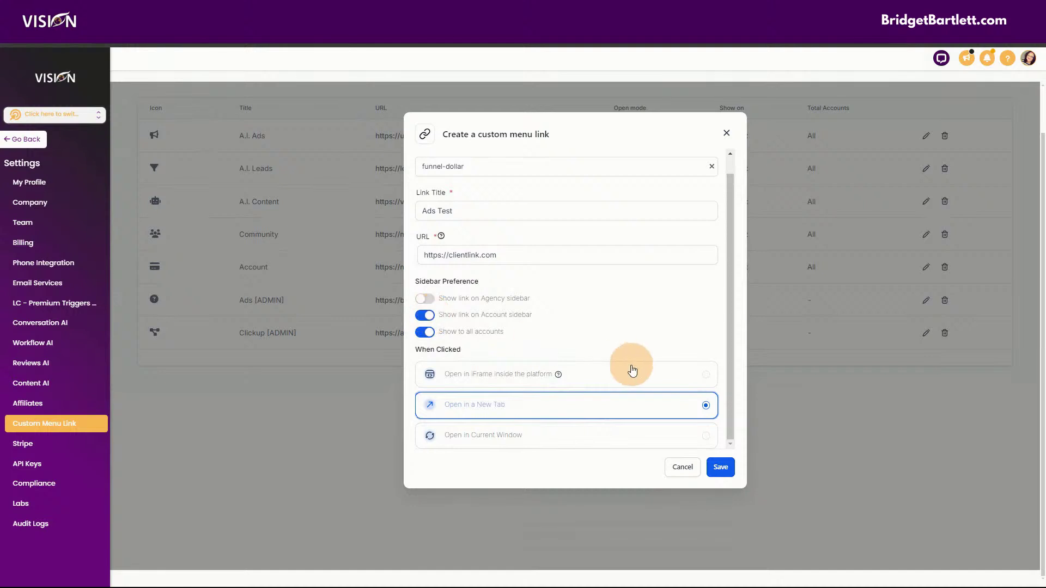
Set the link back to opening in an iFrame inside the platform, and close the new menu link without saving it
click(545, 372)
scroll(654, 297, down, 1)
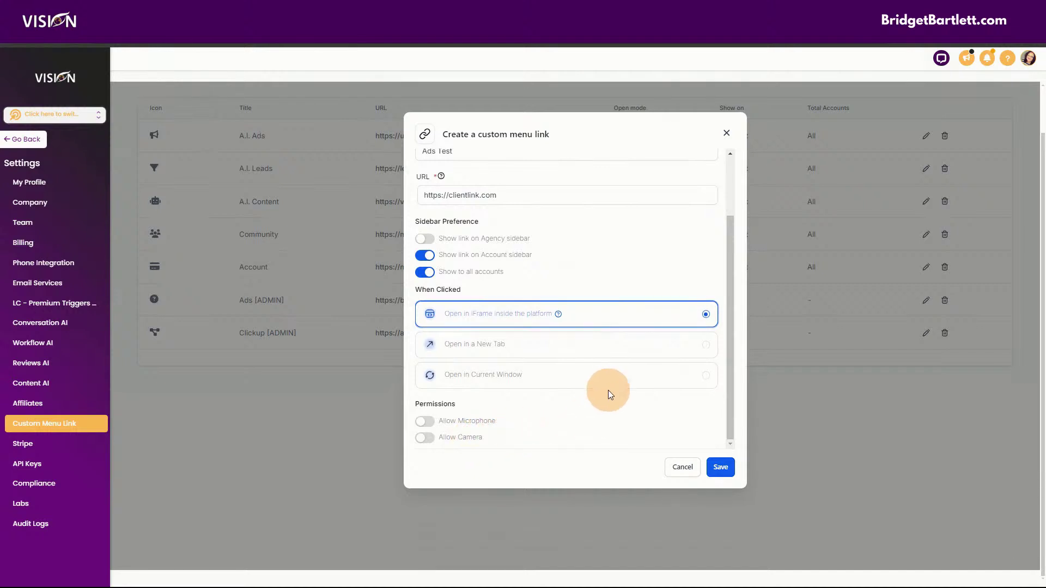
click(729, 136)
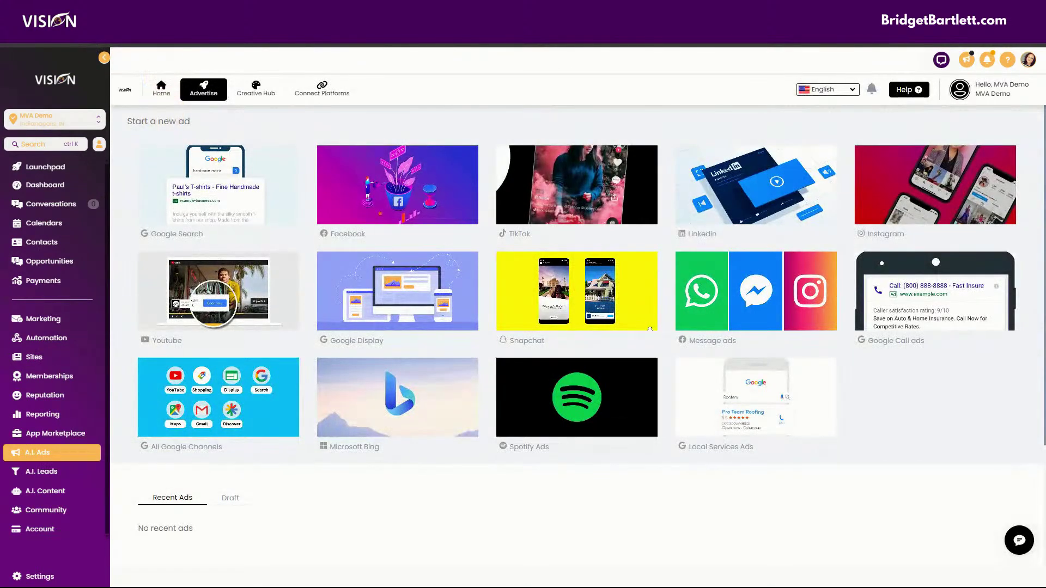
View the sub-account's Community page, and generate and copy a Custom Menu magic link for the Communities app in the client portal
click(54, 510)
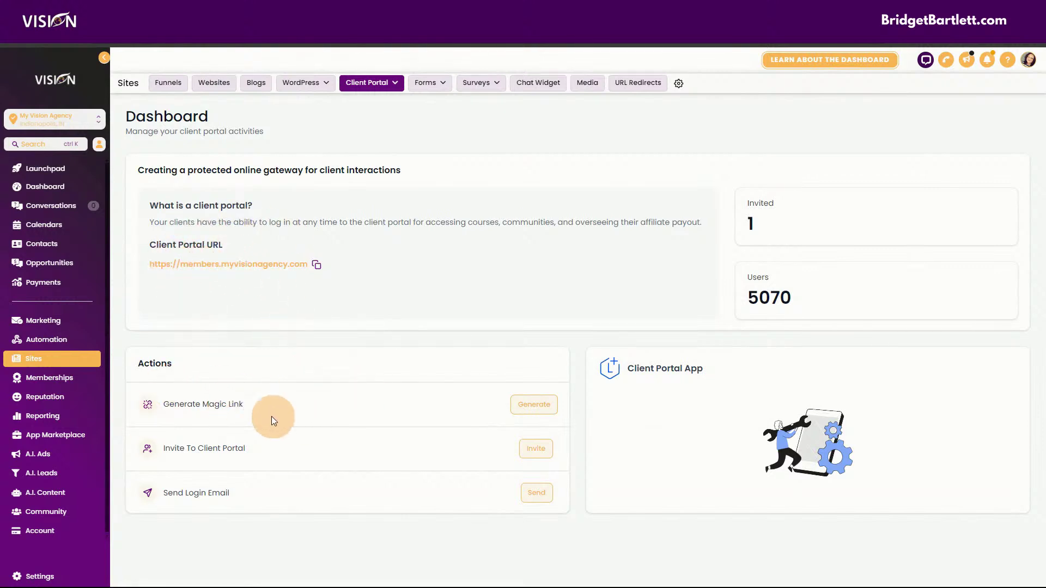
click(526, 408)
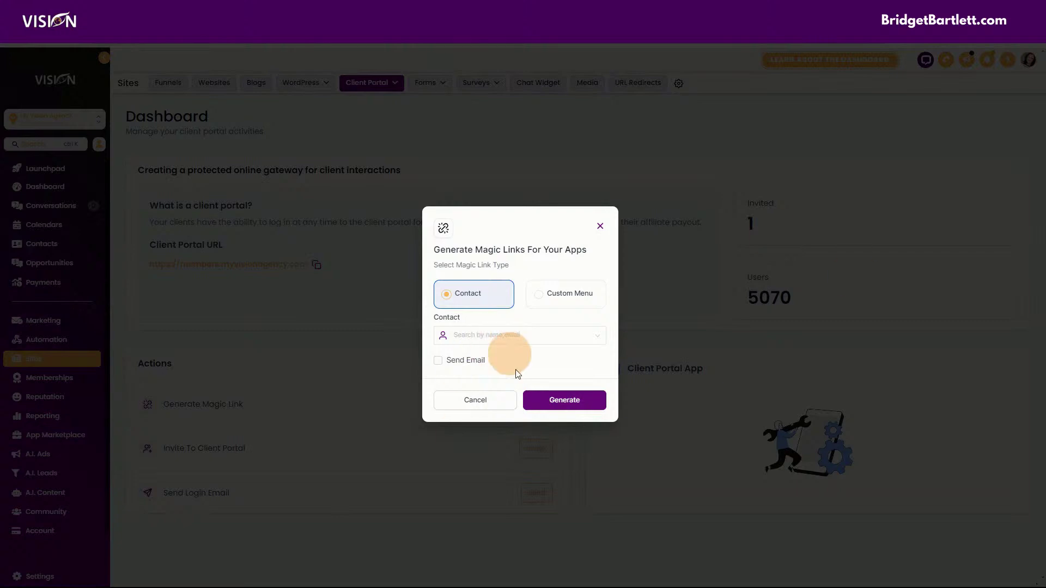
click(558, 296)
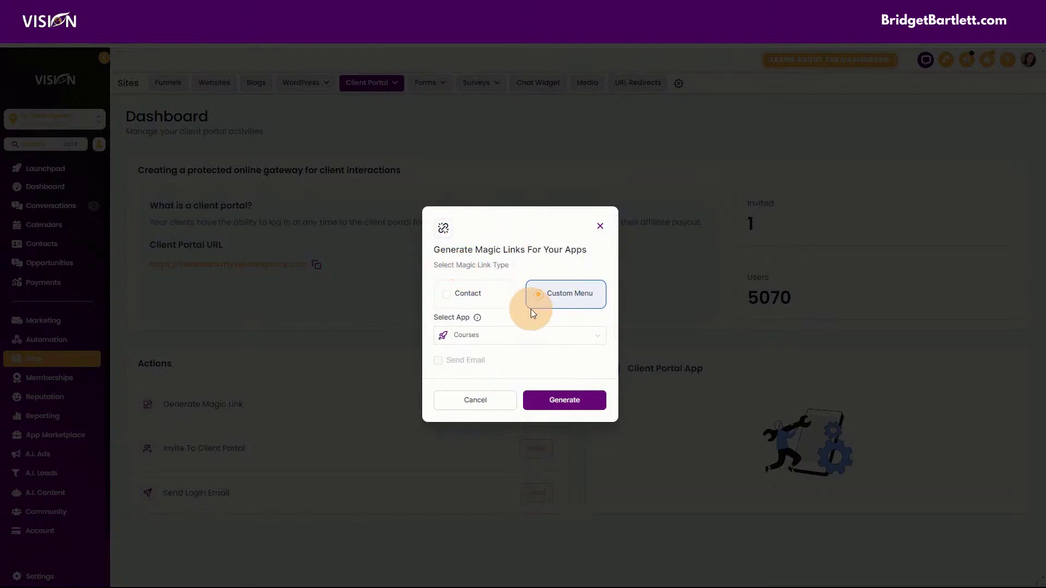
click(488, 335)
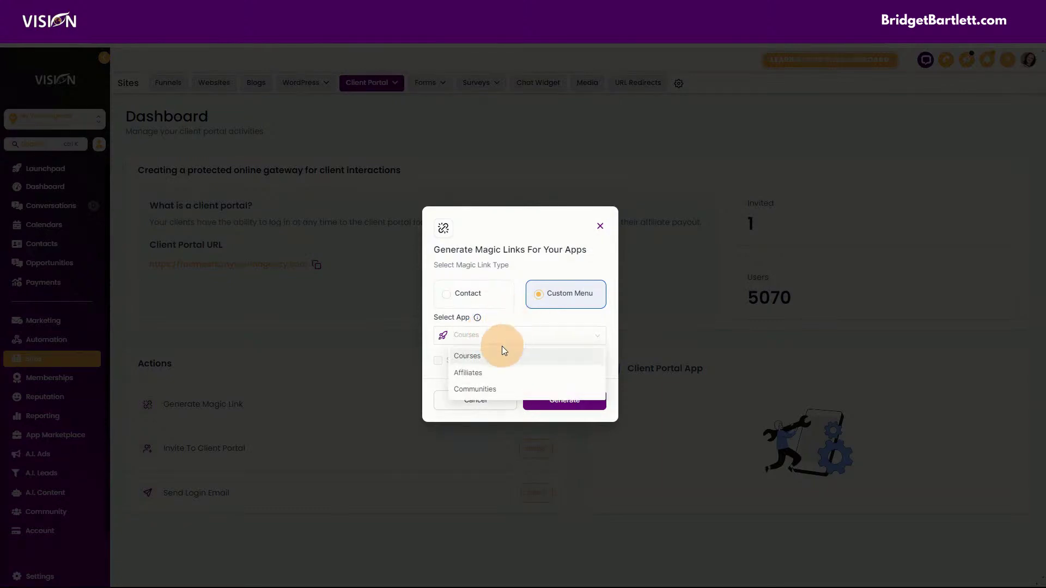
click(477, 391)
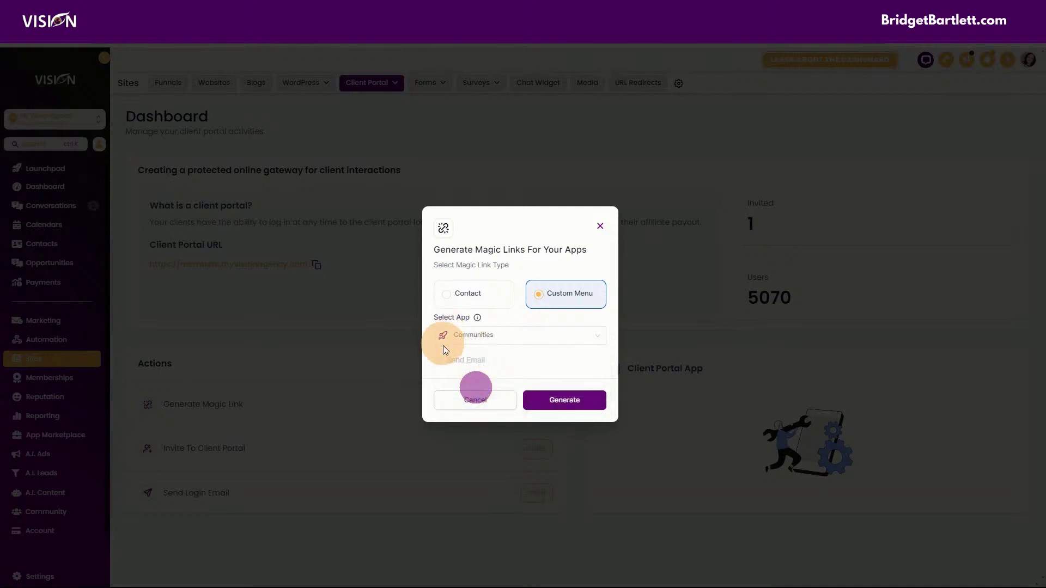
click(564, 401)
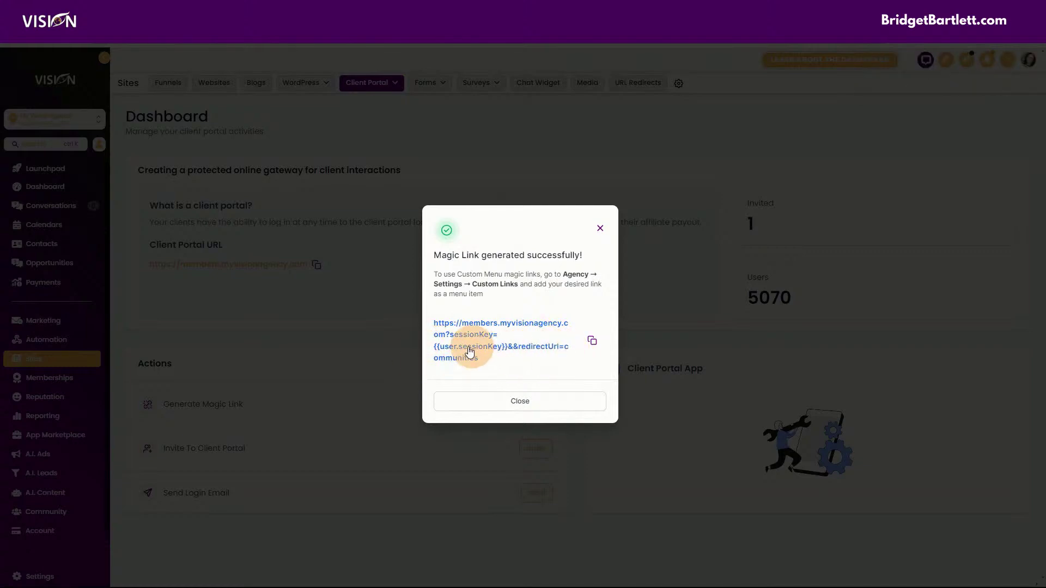
click(593, 343)
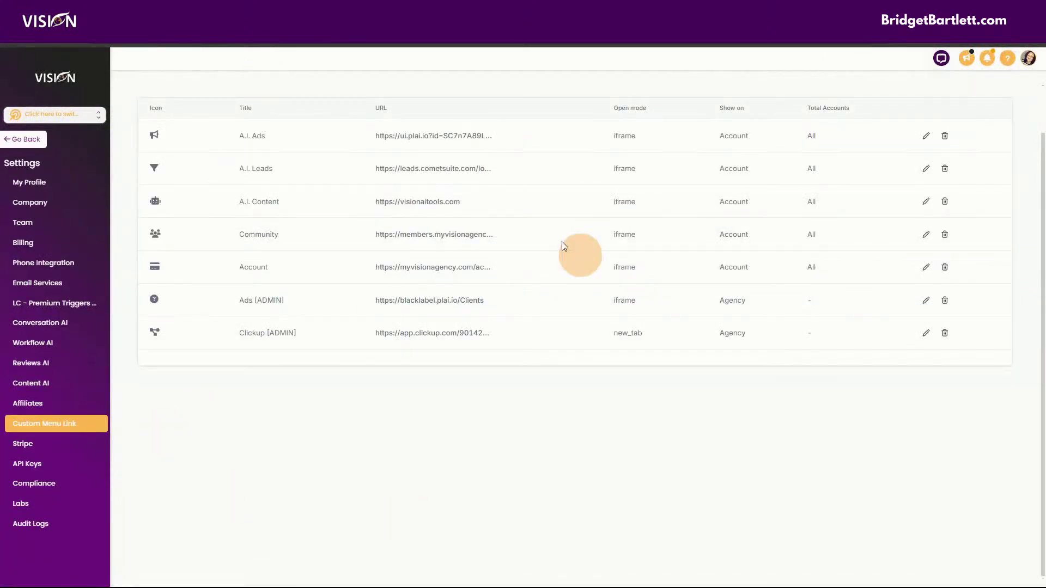
Try a new custom menu link with the copied magic link as its URL, and discard it without saving
scroll(320, 283, up, 1)
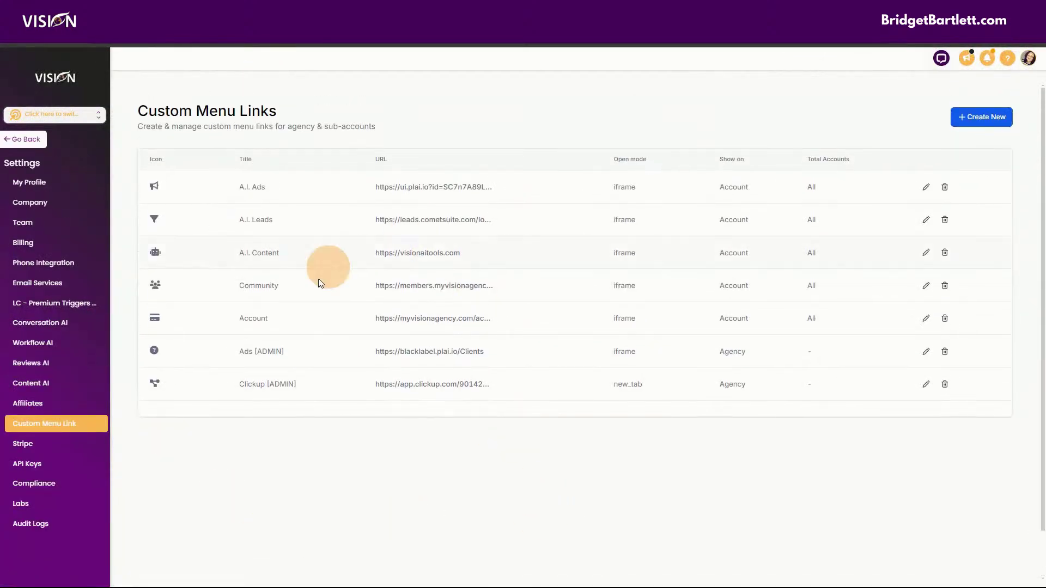
click(984, 117)
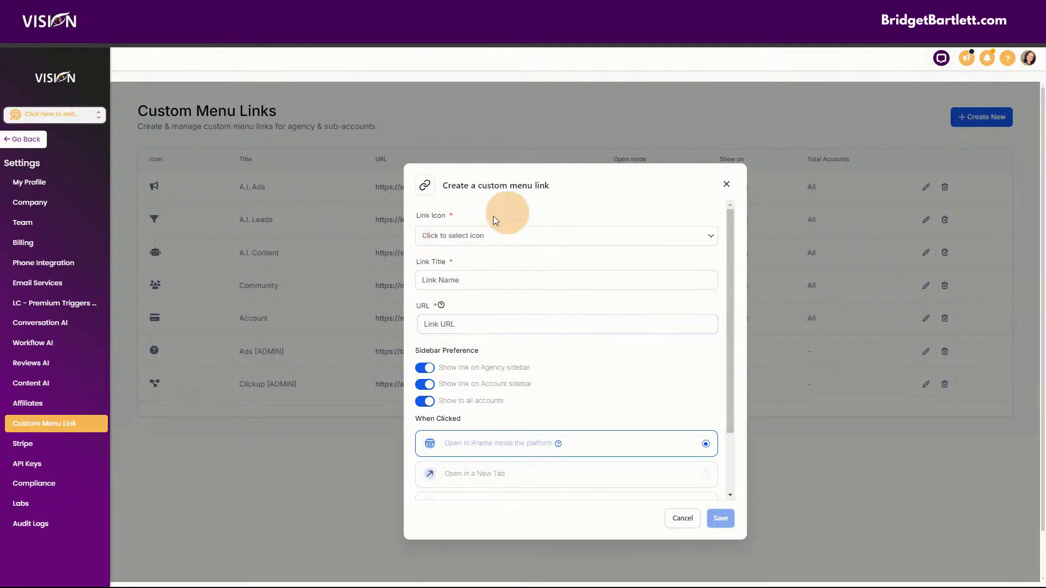
click(468, 326)
click(468, 329)
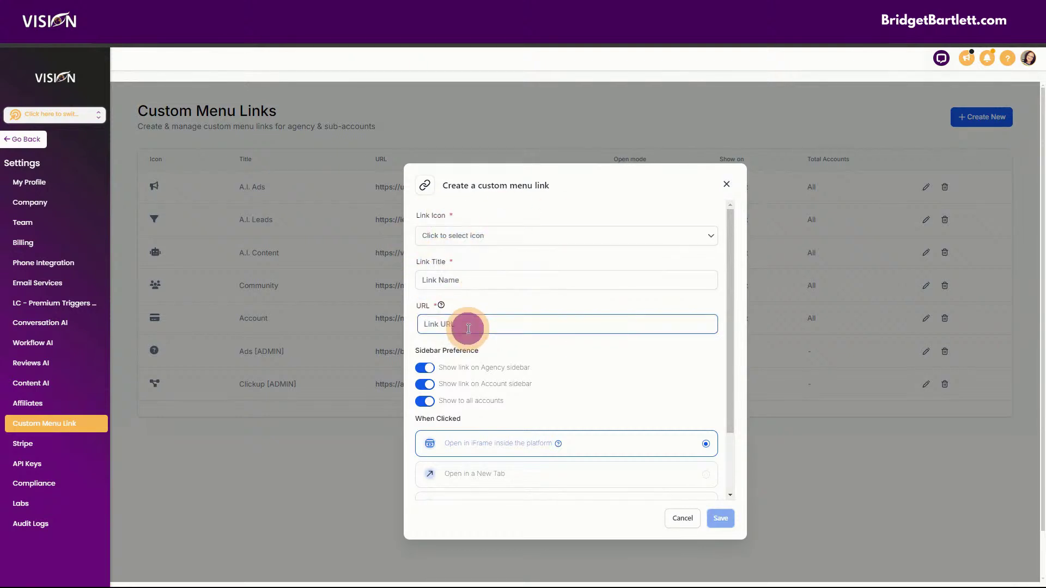
key(ctrl+v)
click(724, 188)
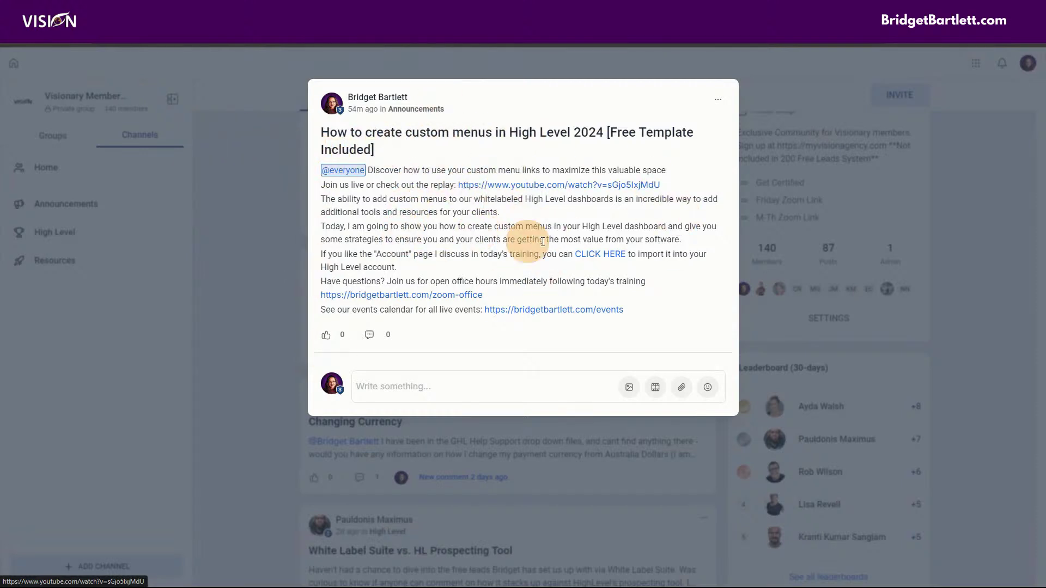
Close the community post and examine the sub-account's Account page with its FAQ and wallet credit charge sections
click(271, 218)
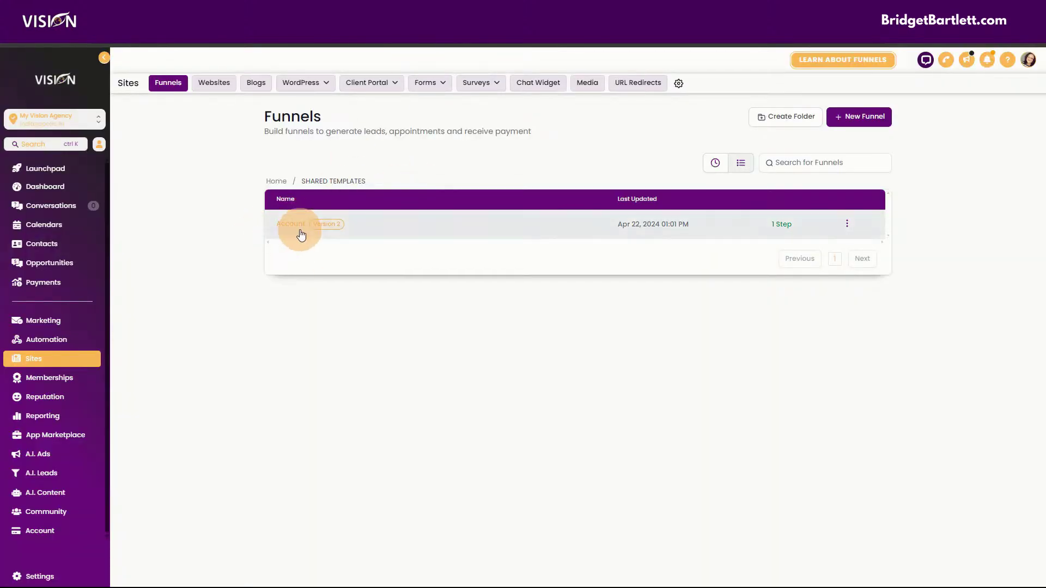
click(51, 537)
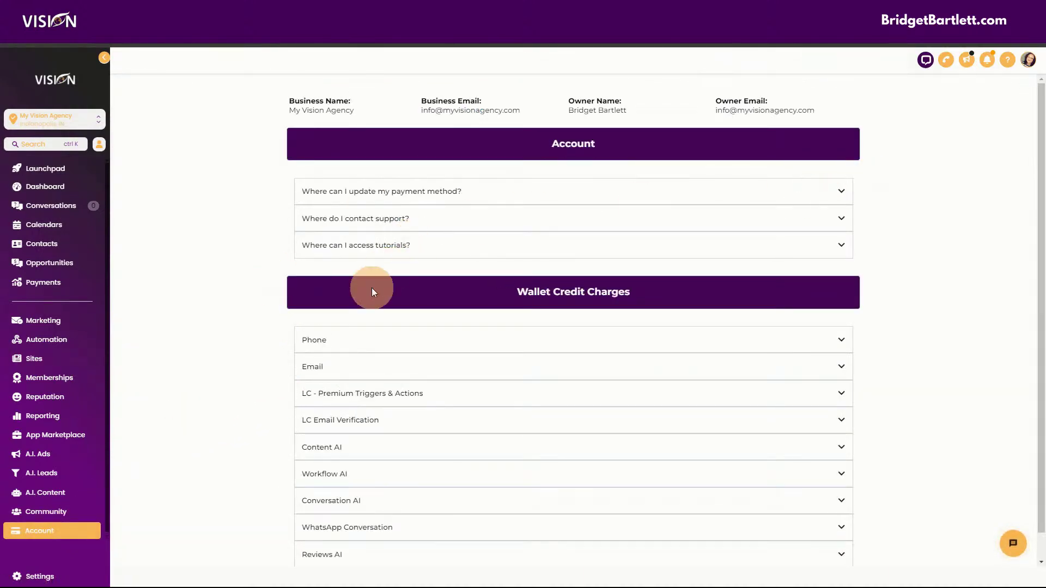
scroll(325, 399, down, 1)
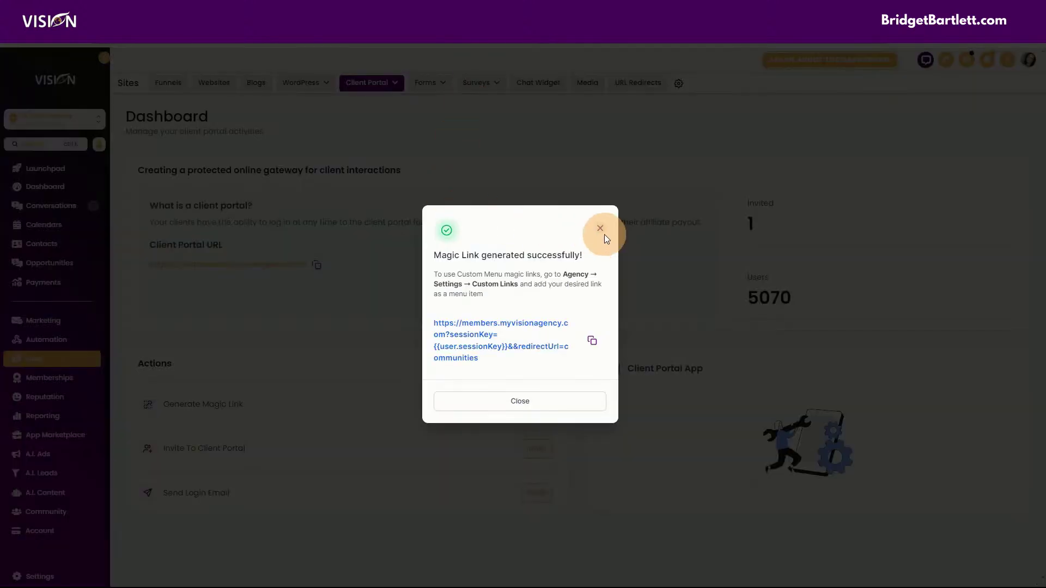
Close the magic link dialog and open the Account funnel page from the SHARED TEMPLATES folder in the page editor
click(600, 229)
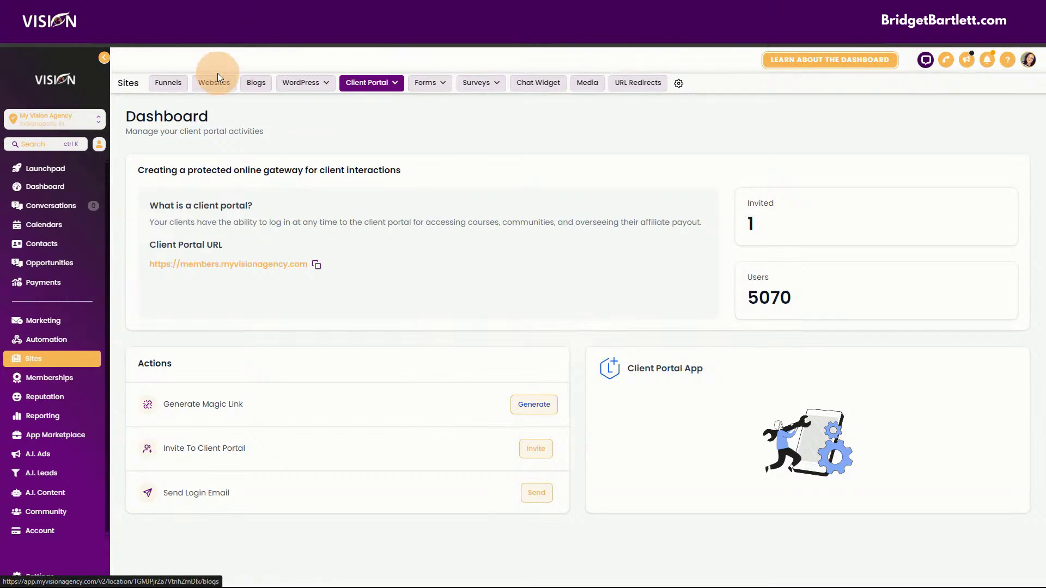
click(168, 82)
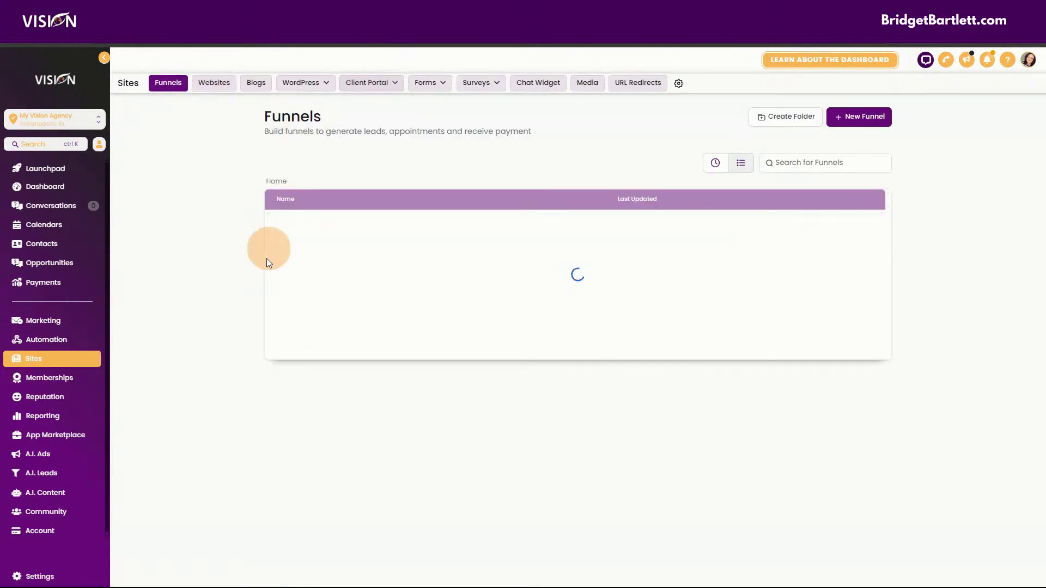
click(309, 295)
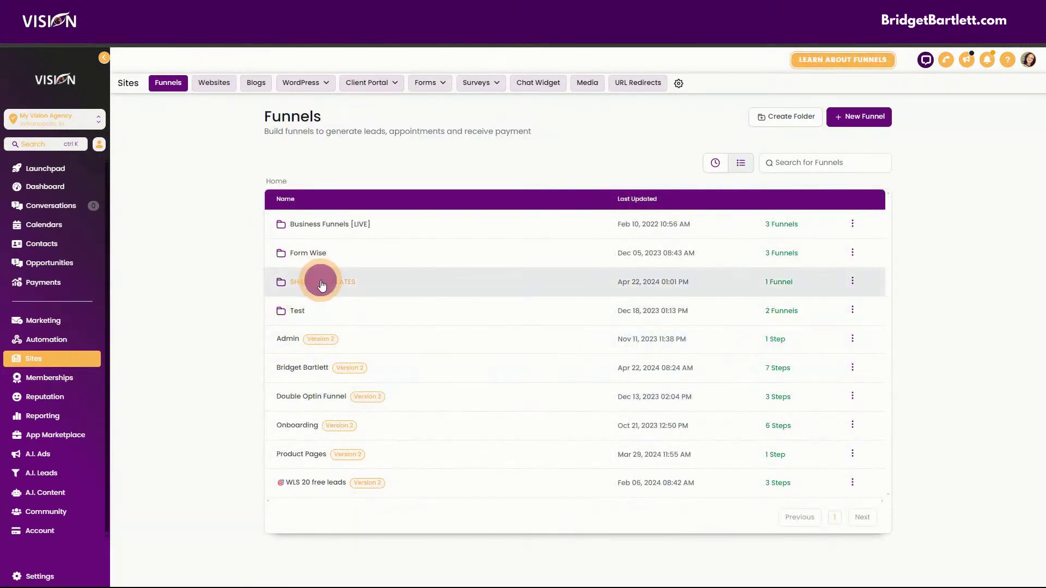
click(299, 224)
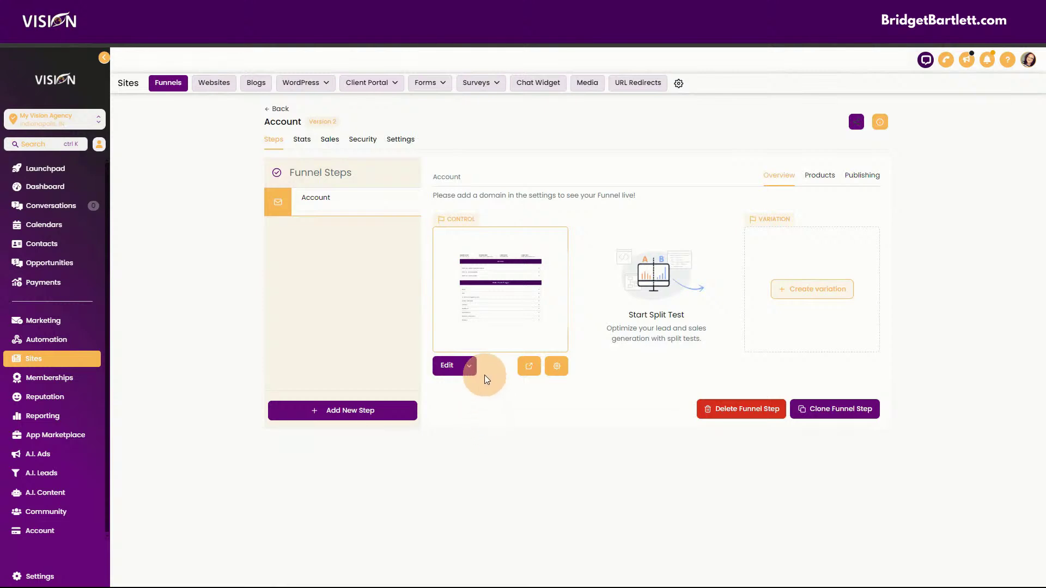
click(468, 366)
click(466, 343)
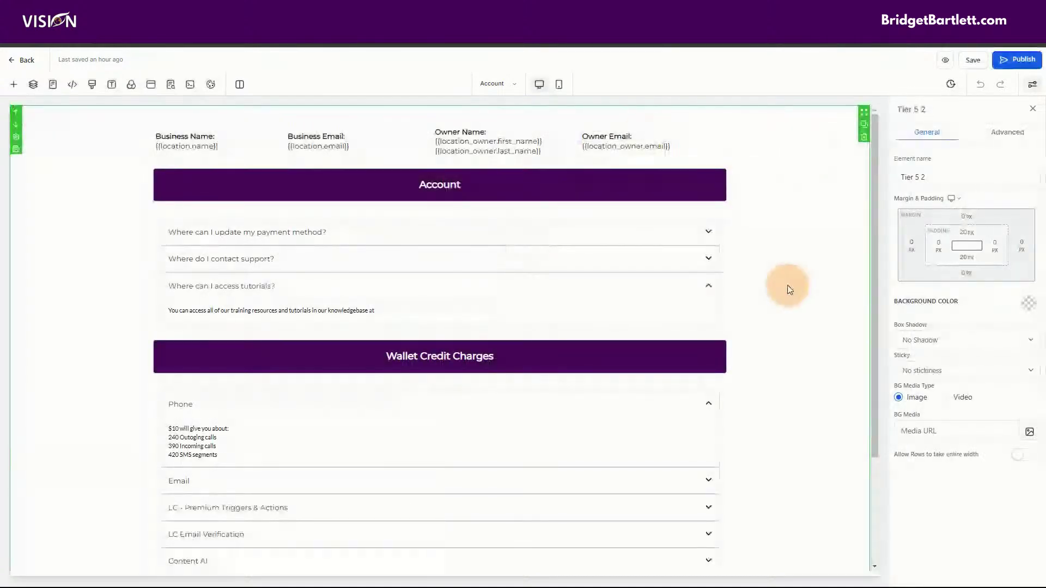
Enter { after the Business Name headline's value to bring up the custom values, and browse the Account and Owner fields
click(577, 403)
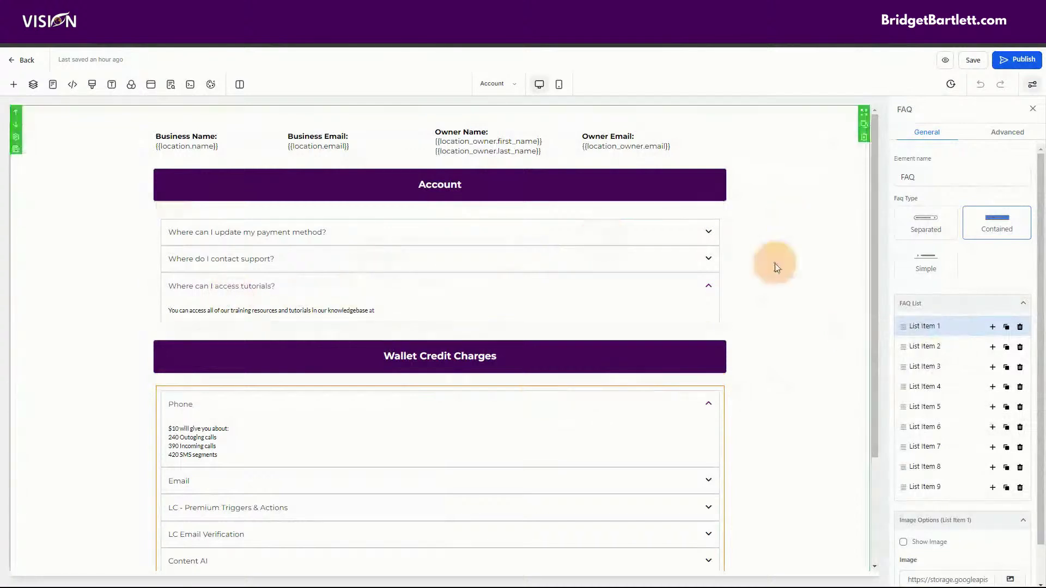
click(231, 147)
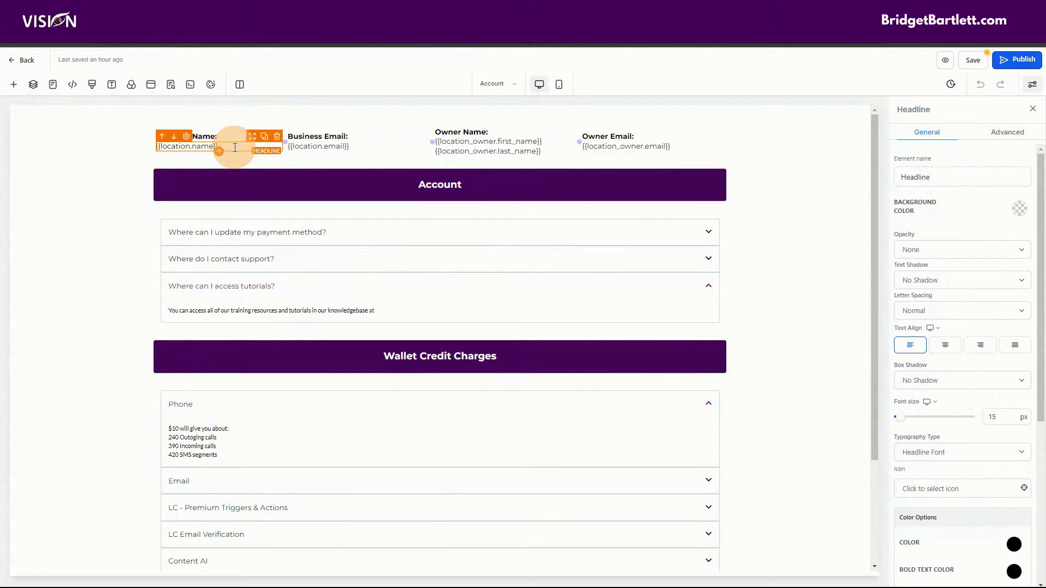
text({)
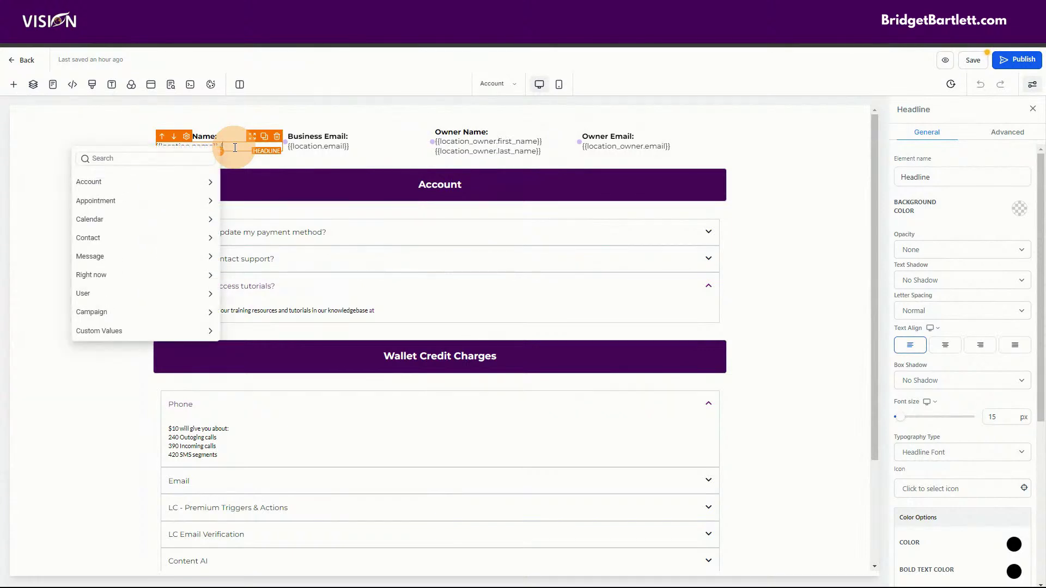
click(139, 187)
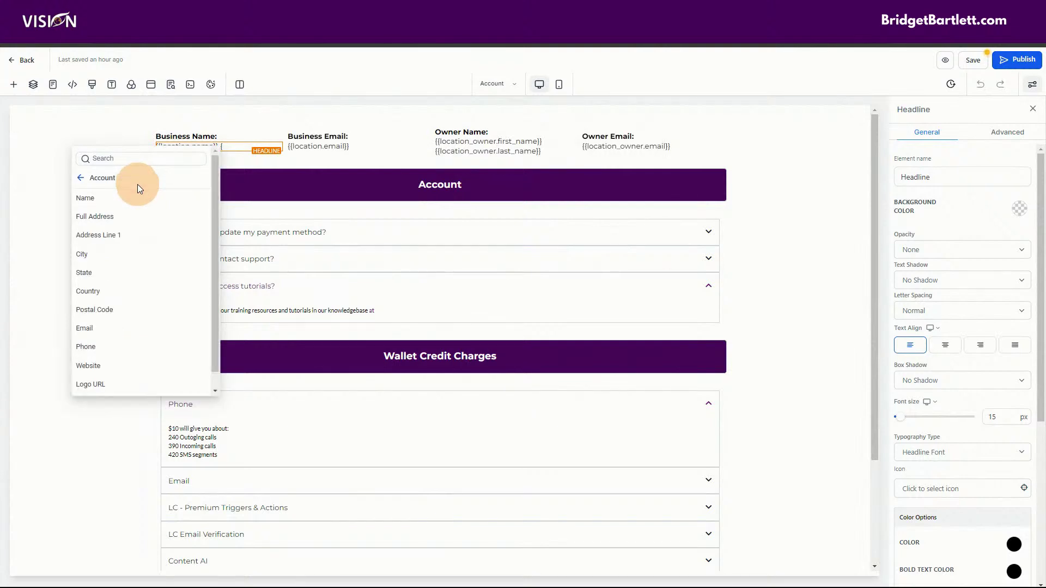
scroll(155, 256, down, 1)
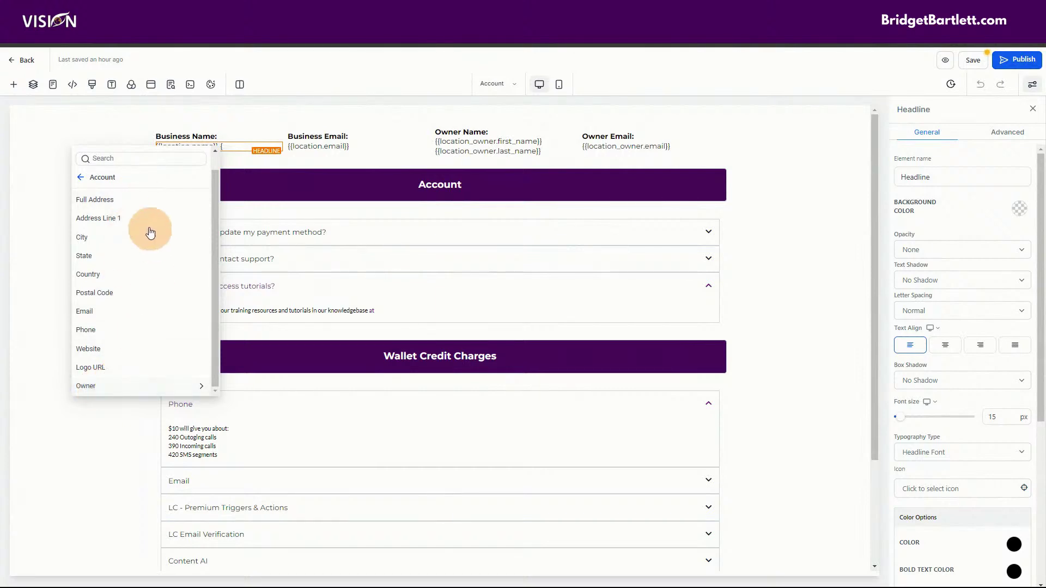
scroll(120, 224, up, 1)
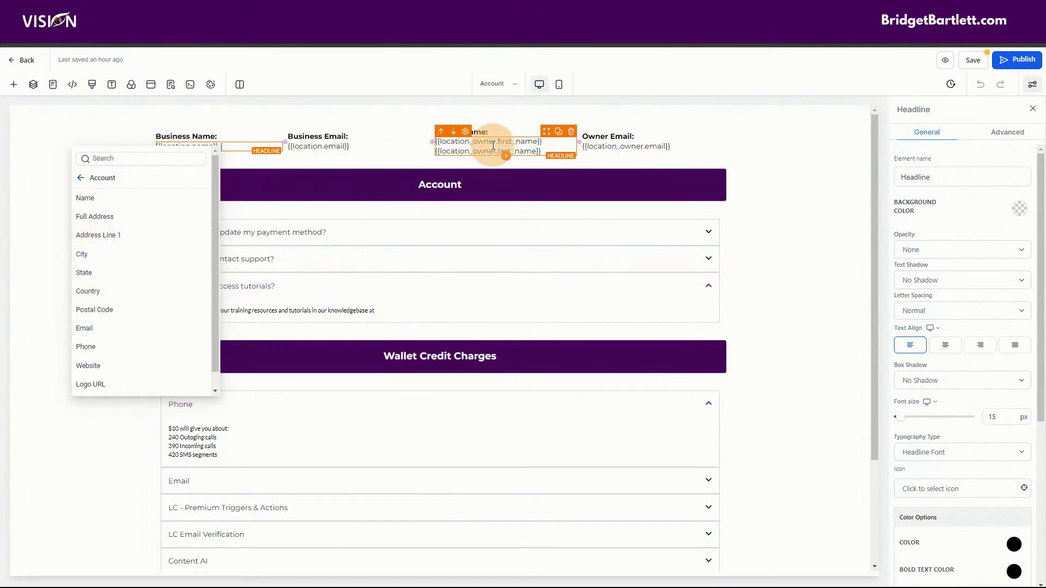
scroll(131, 349, down, 1)
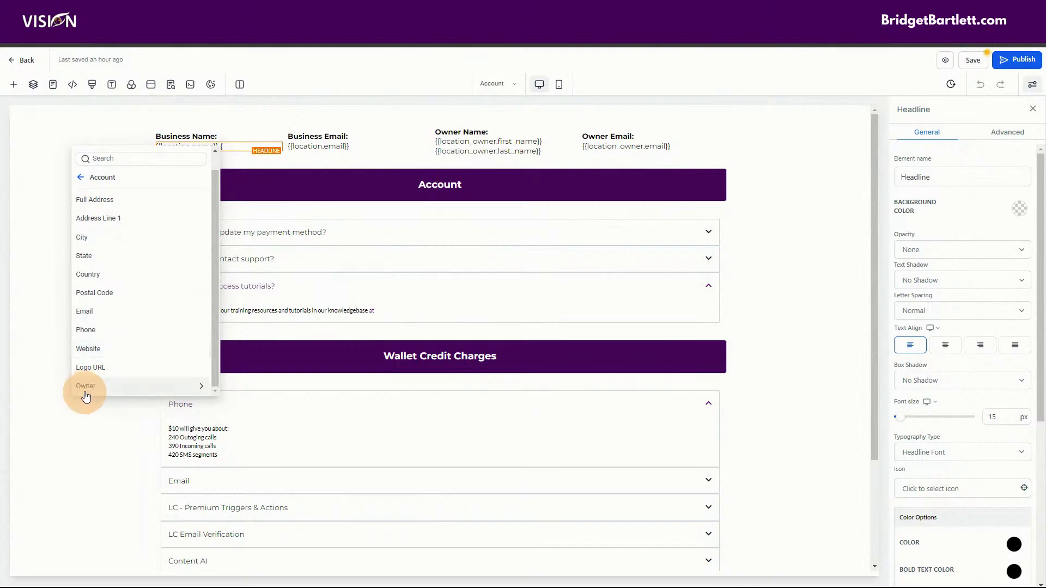
click(121, 386)
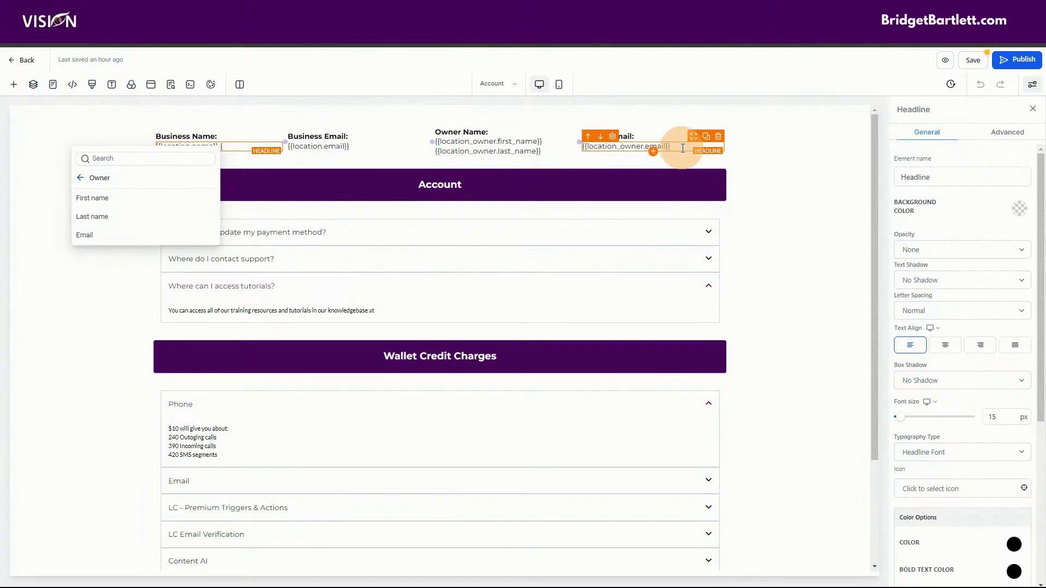
Remove the extra { from the Business Name headline and dismiss the custom values list
click(793, 240)
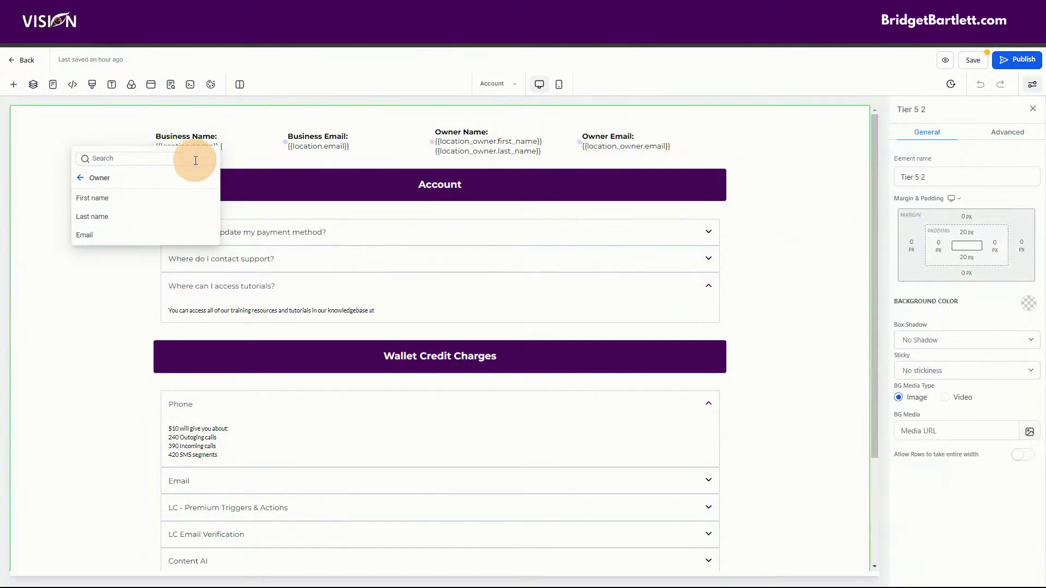
click(244, 146)
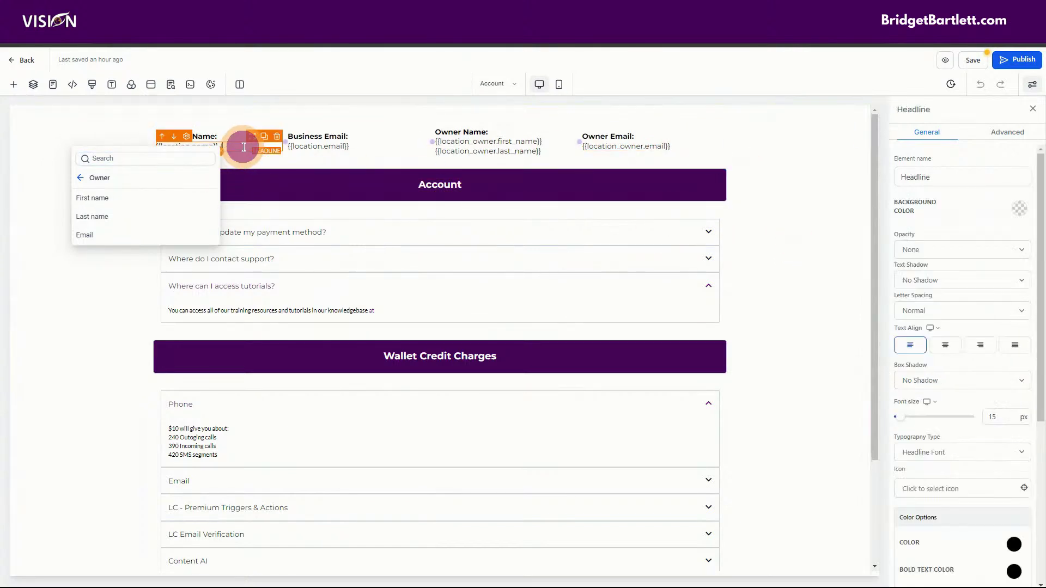
click(244, 146)
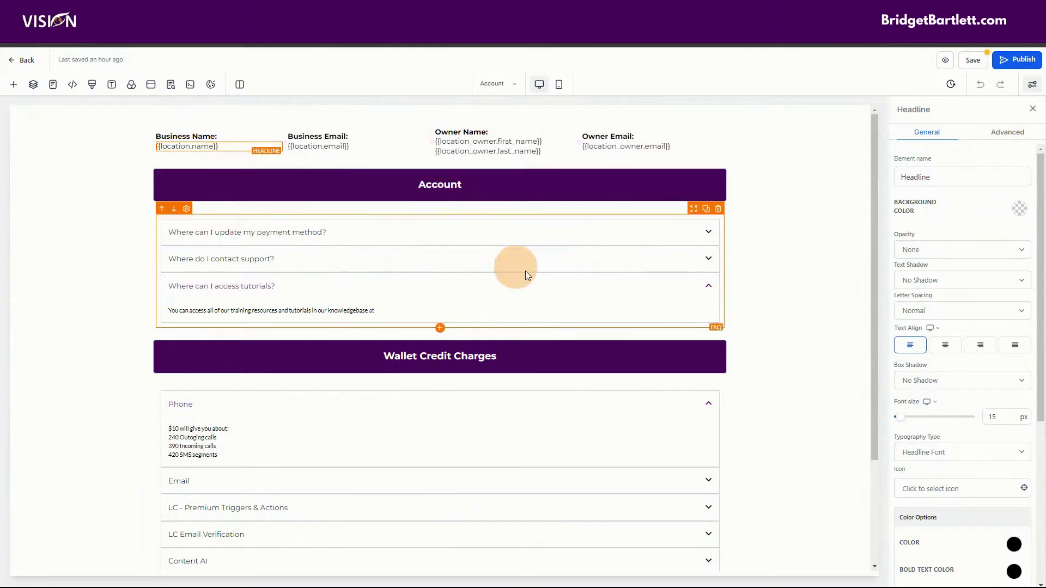
Switch to the agency's SaaS Configurator, open the CRM plan's details and examine the Phone System rebilling rates
click(795, 282)
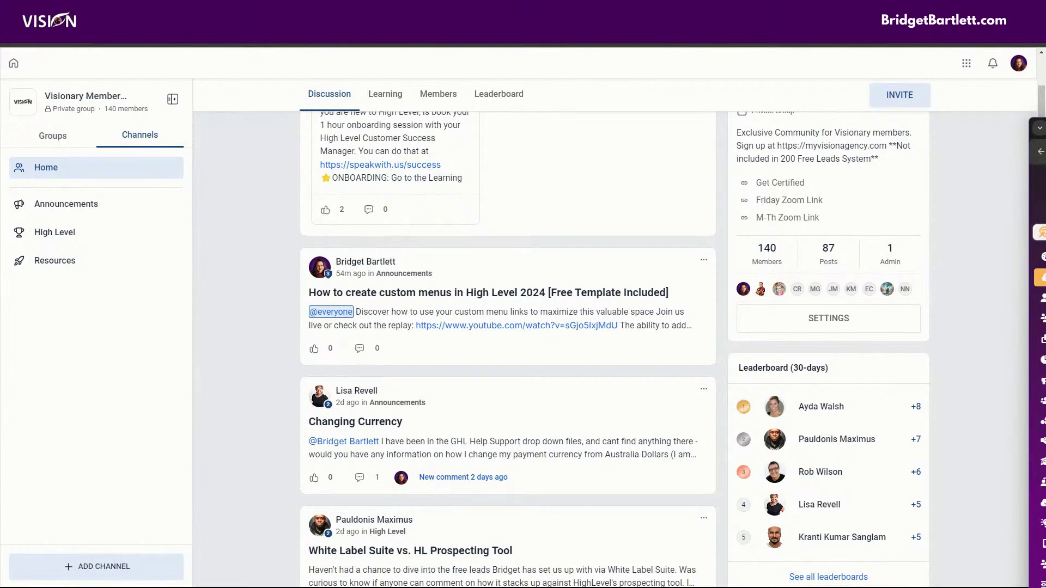
drag(1043, 133, 610, 140)
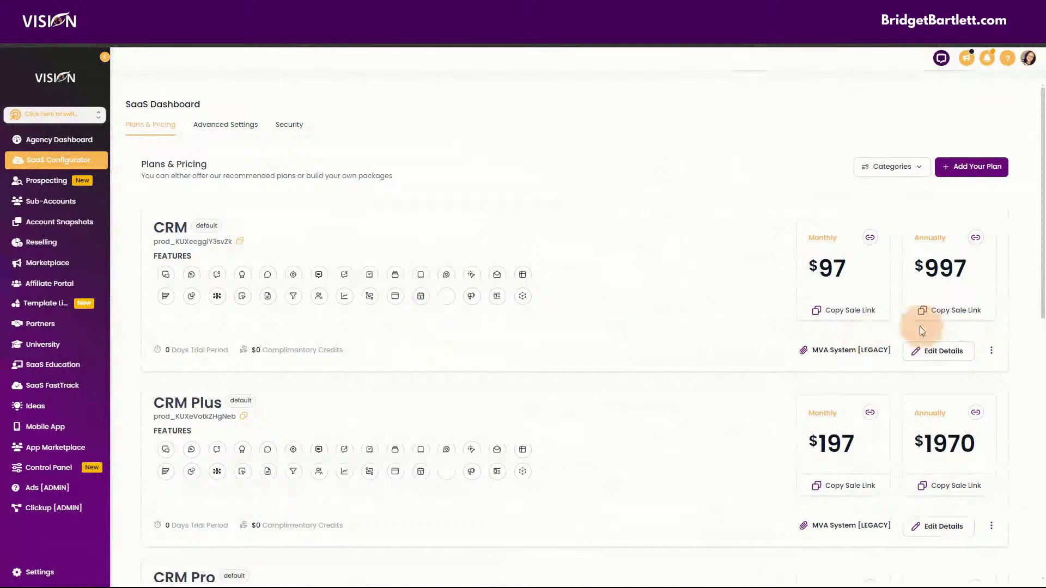
click(946, 350)
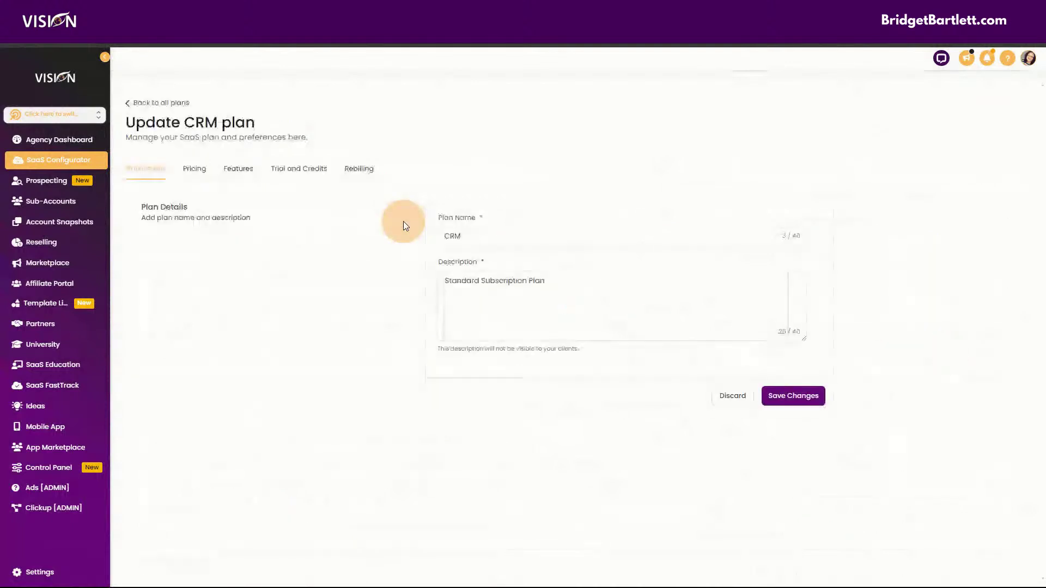
click(362, 169)
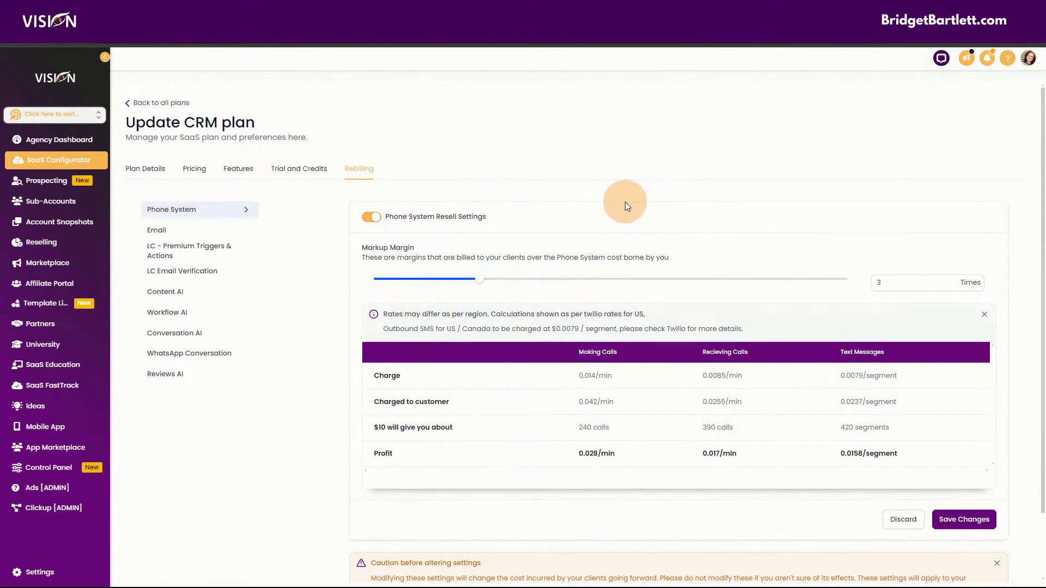
scroll(627, 203, down, 2)
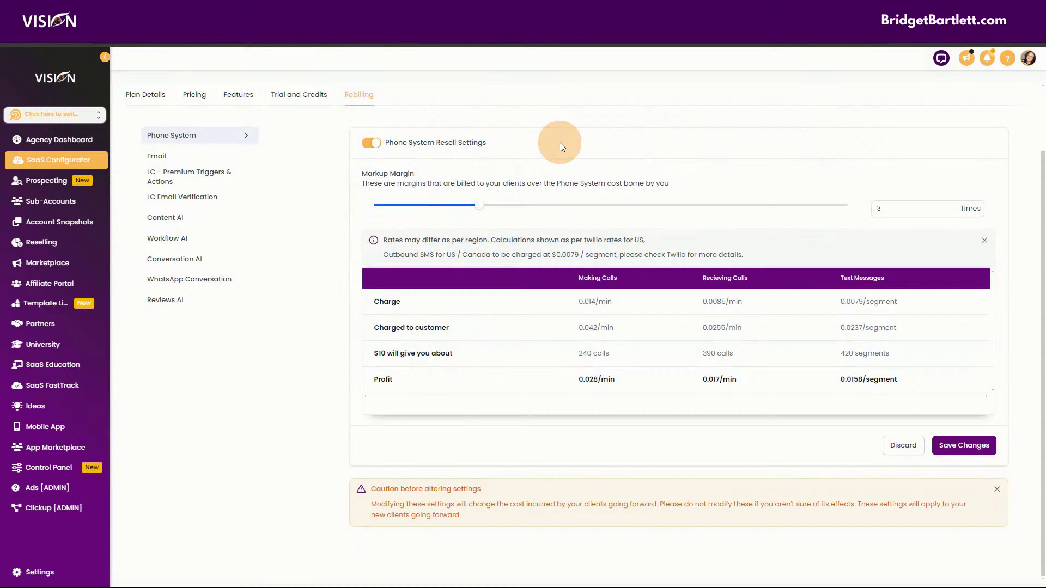
Review the CRM plan's rebilling rates for Email, LC - Premium Triggers & Actions, LC Email Verification, WhatsApp Conversation and each AI service
click(169, 158)
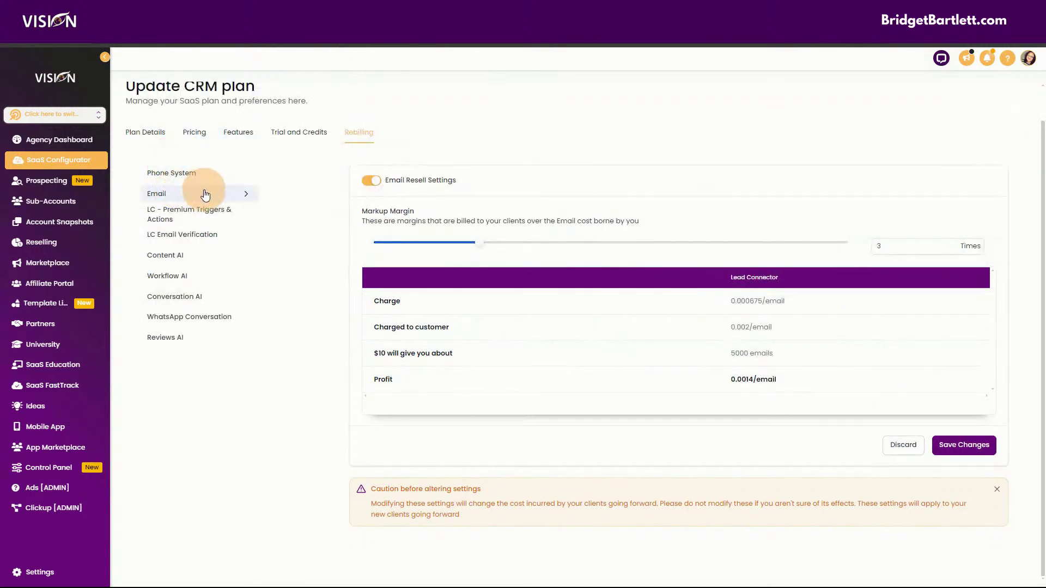
click(192, 217)
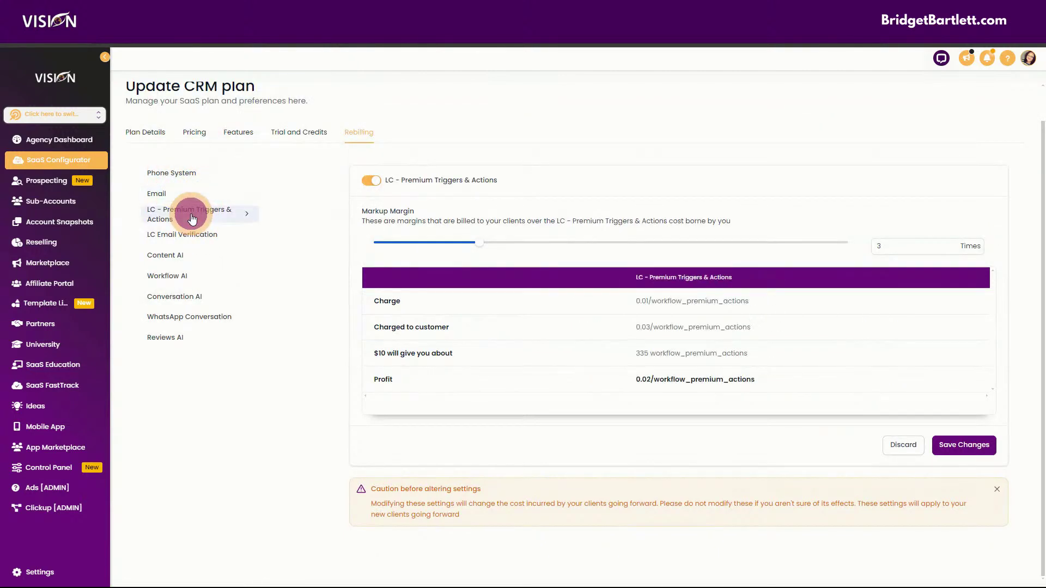
click(188, 240)
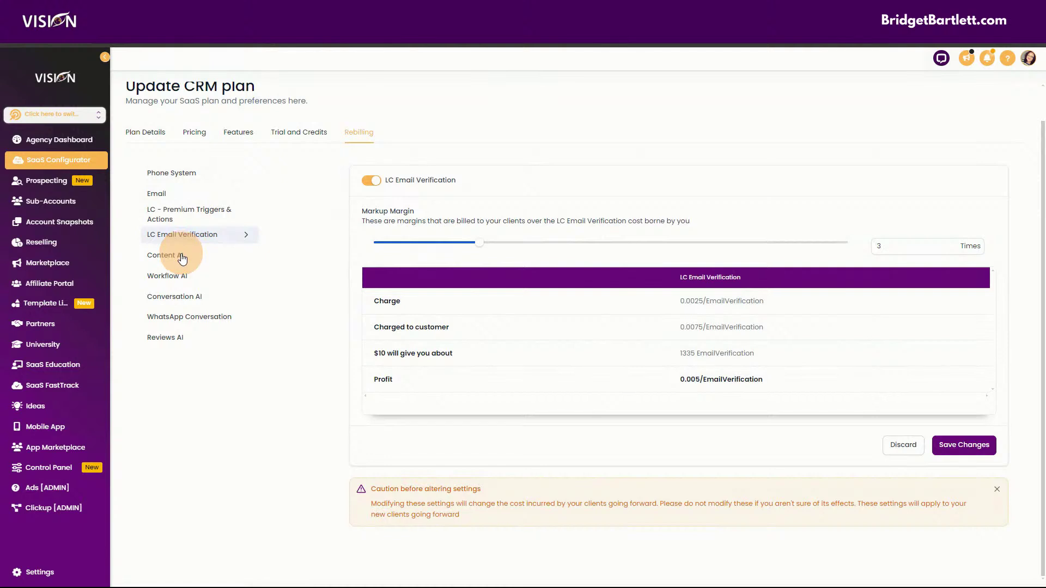
click(174, 255)
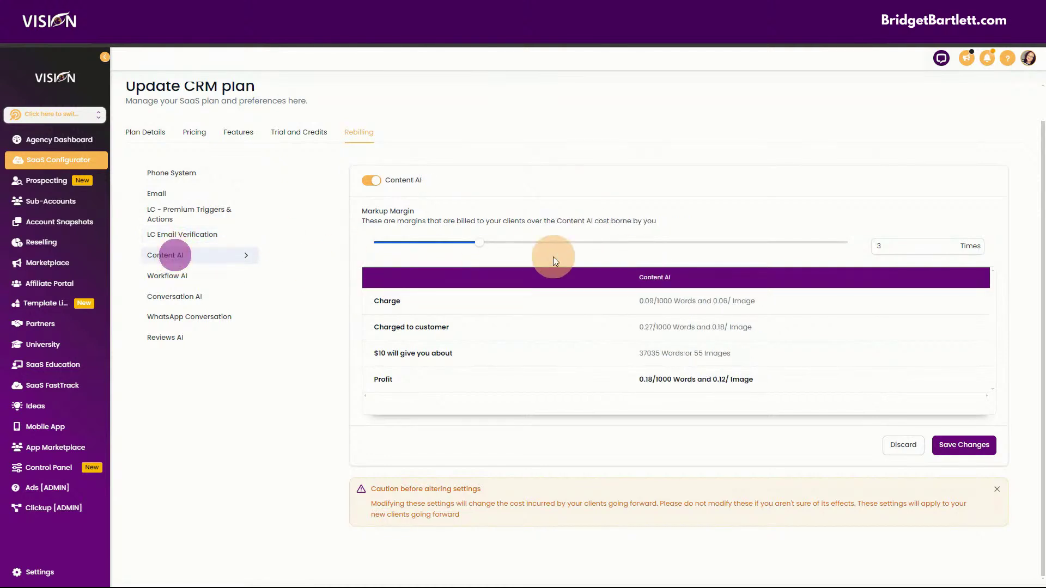
click(168, 276)
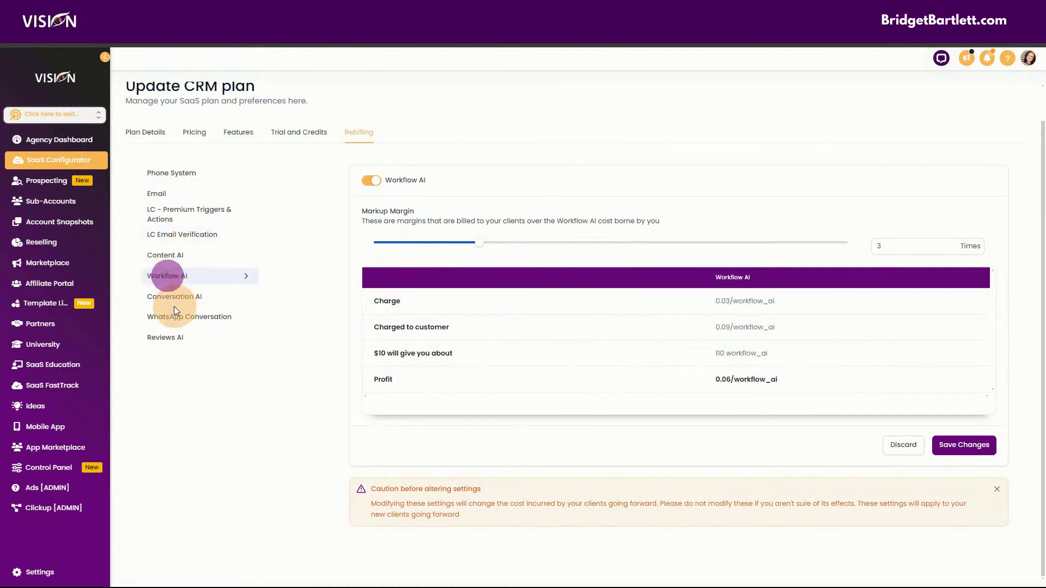
click(176, 298)
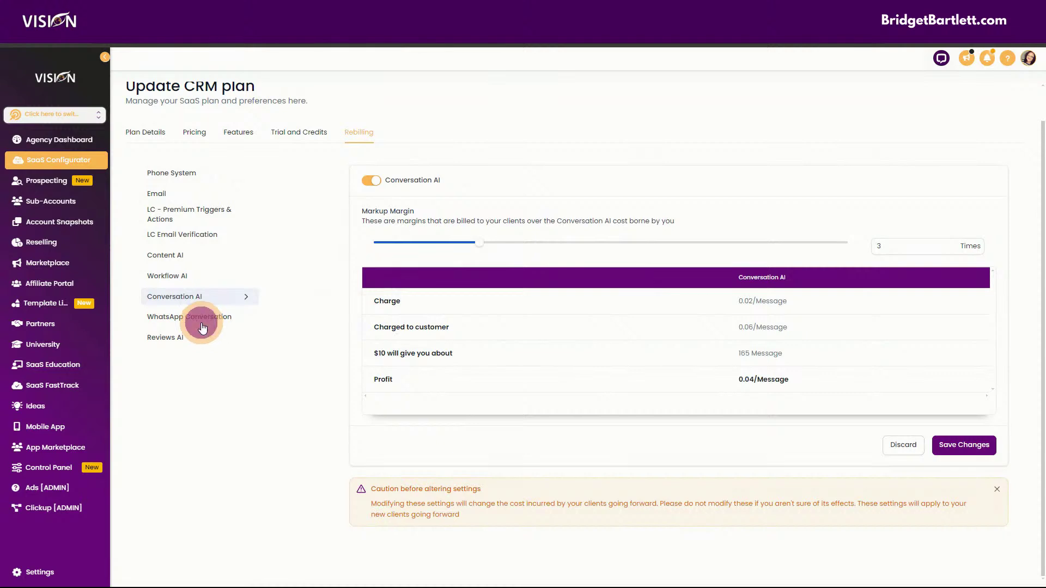
click(201, 323)
click(165, 339)
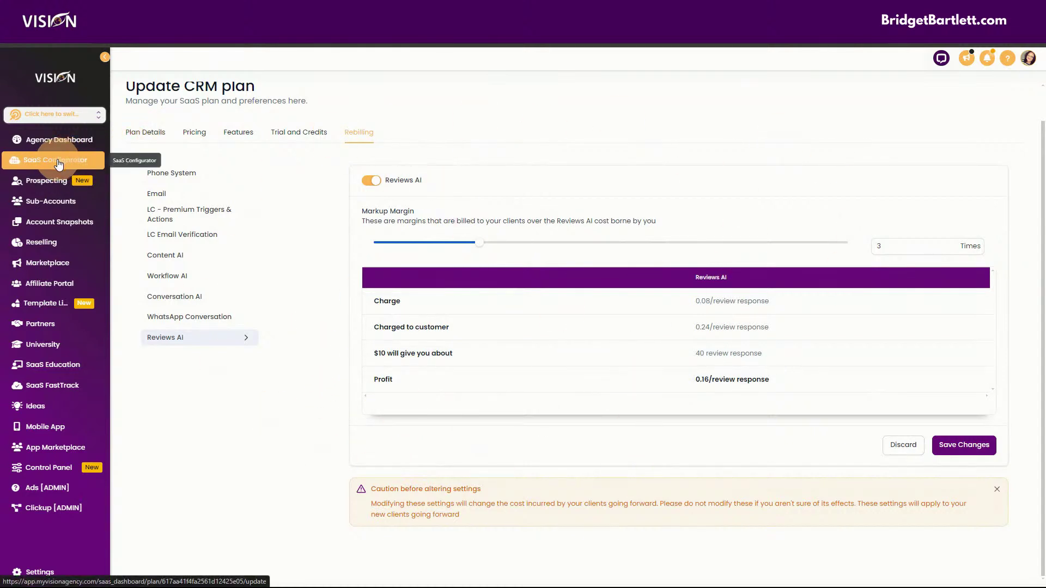
Leave the CRM plan for the list of all plans, return to the Account page editor and select its account FAQ element
click(158, 133)
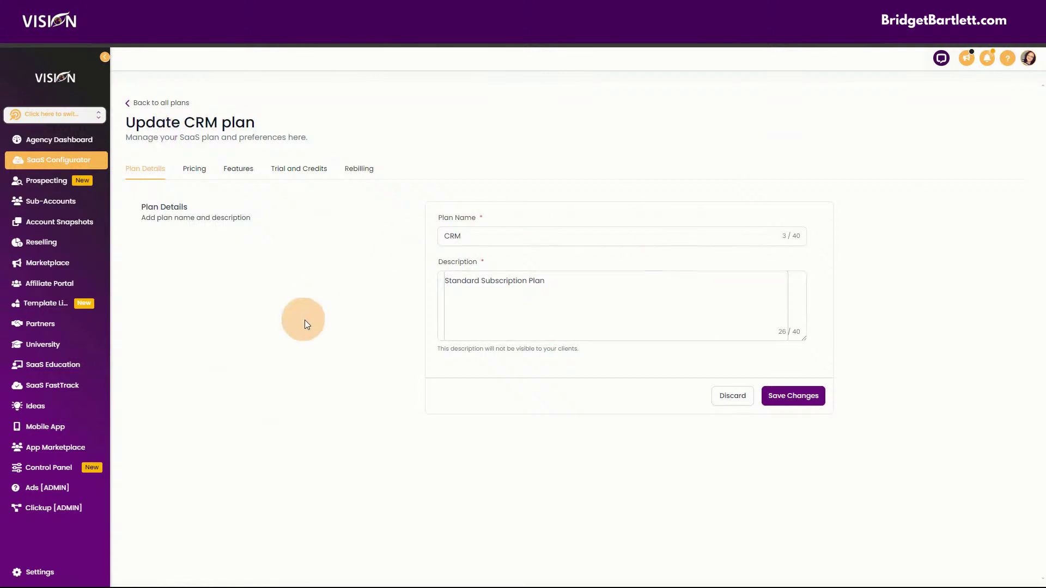
click(140, 103)
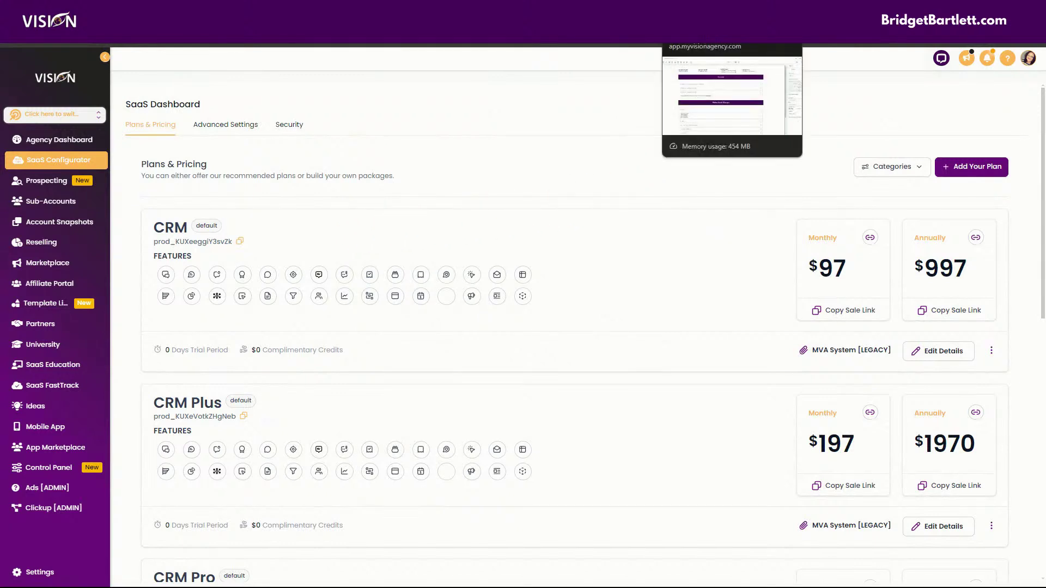
click(682, 11)
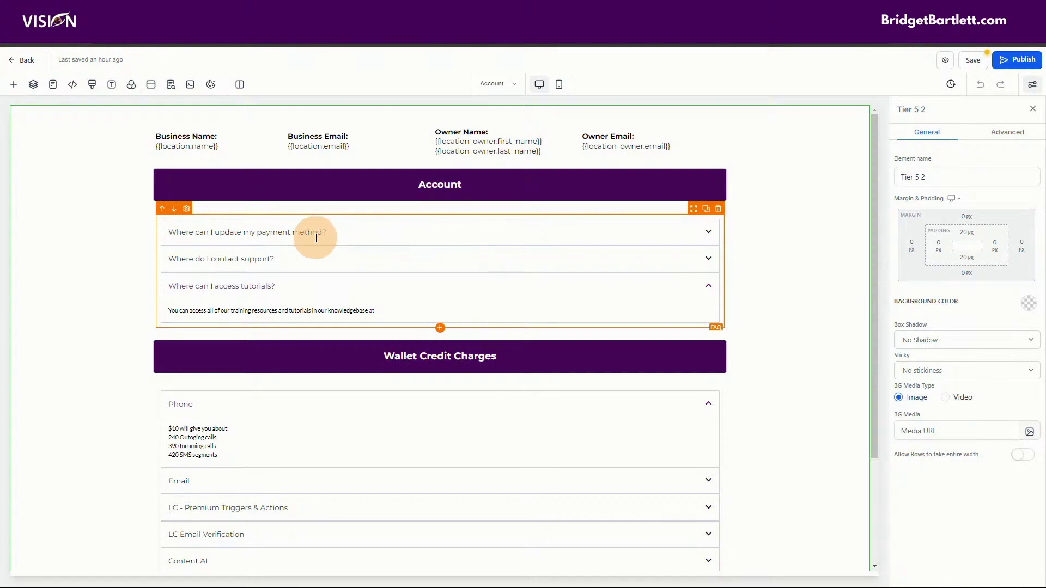
click(294, 262)
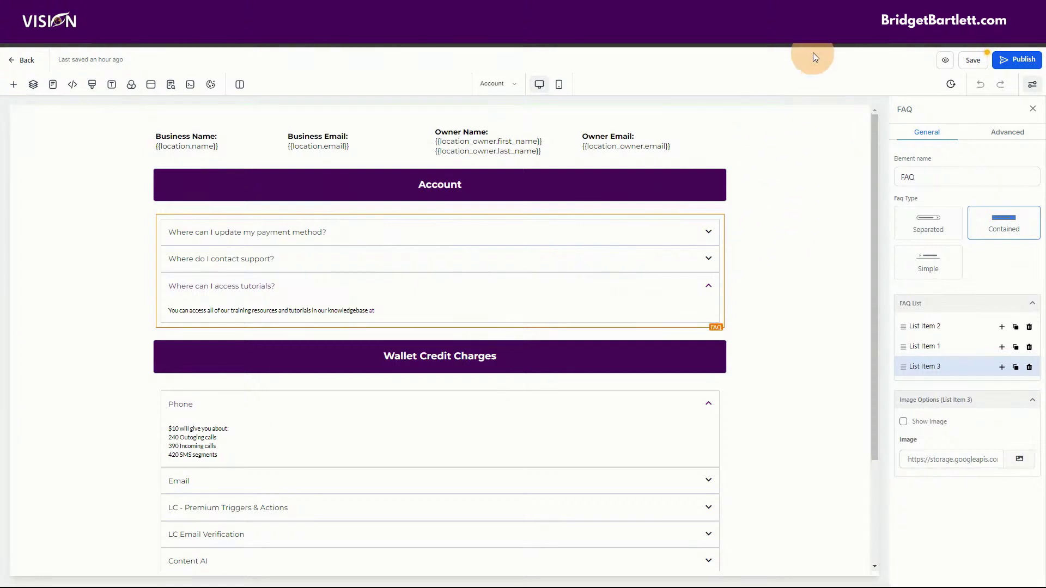
Open myvisionagency.com in a new browser tab and look through the program's features as far as the options to join
click(819, 11)
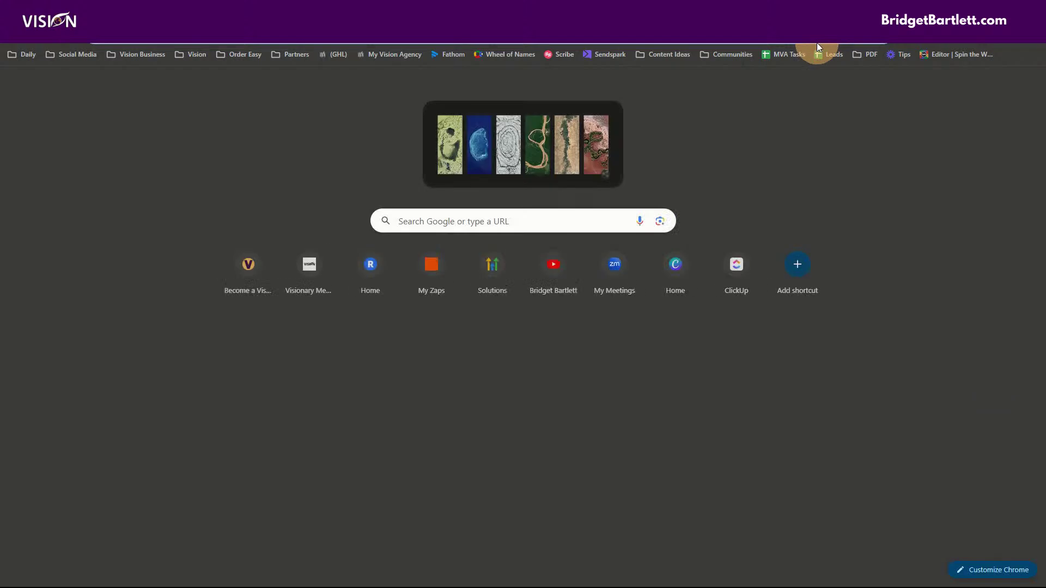
click(819, 31)
text(myviso)
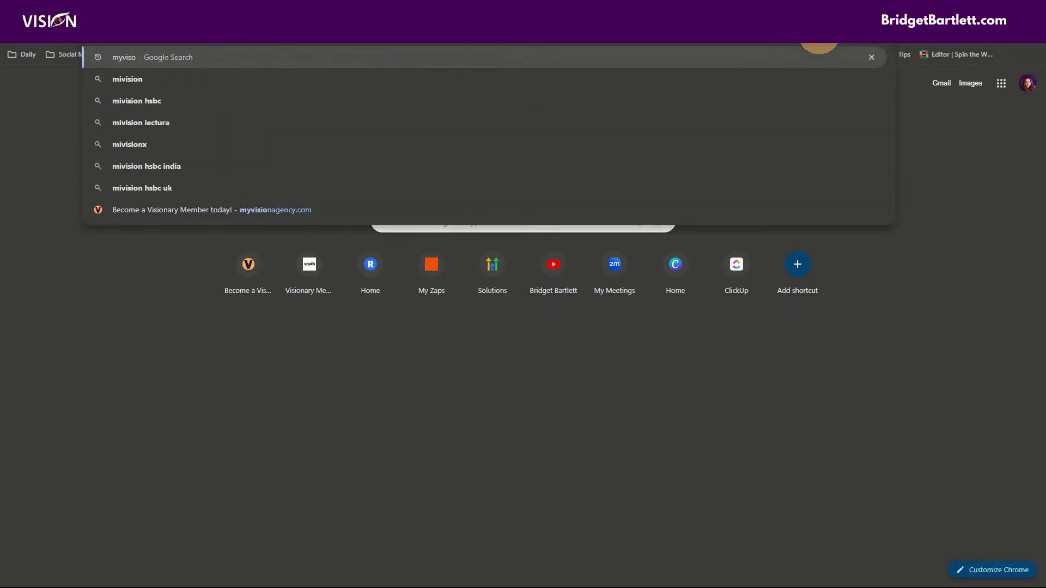
key(BackSpace)
text(ionagnecy)
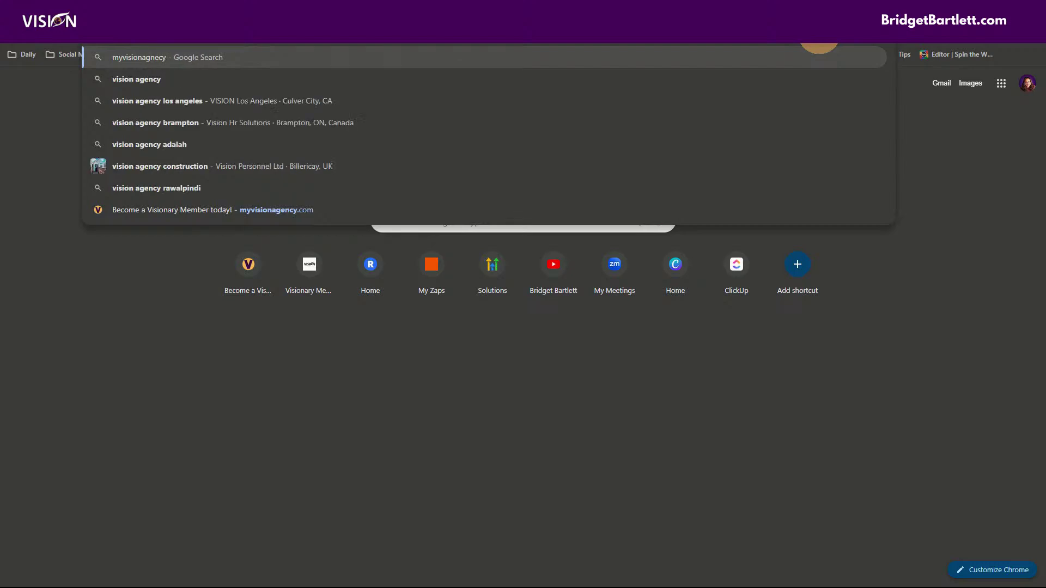
key(BackSpace)
key(BackSpace)
key(BackSpace)
key(BackSpace)
text(ency.com)
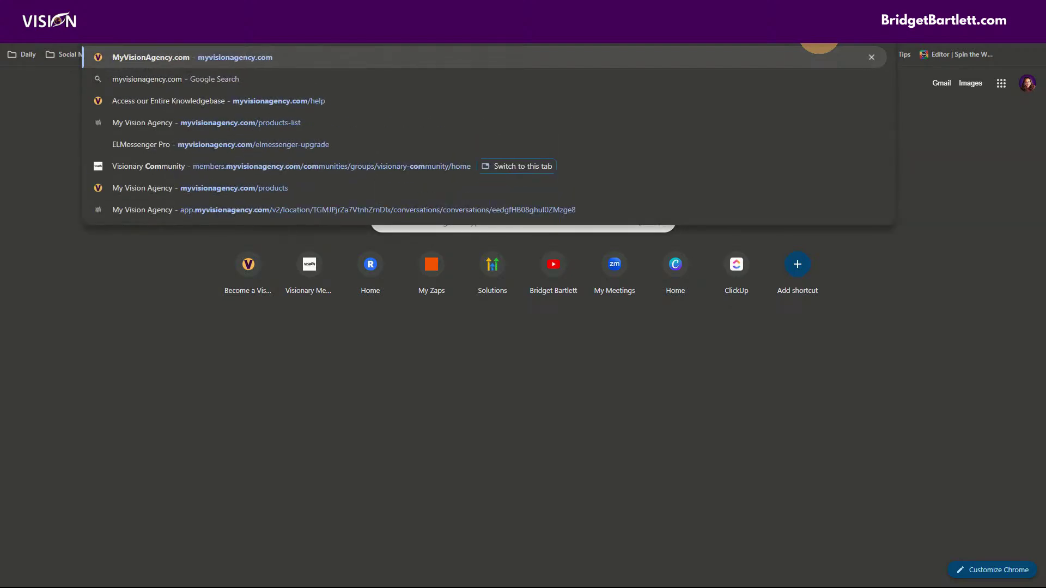
key(Return)
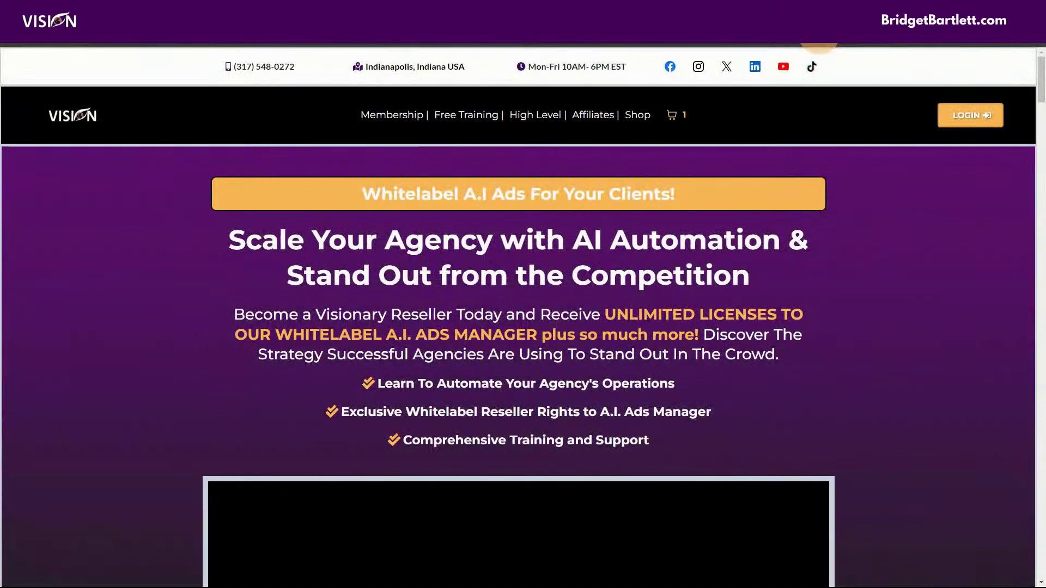
scroll(565, 311, down, 8)
scroll(566, 310, down, 20)
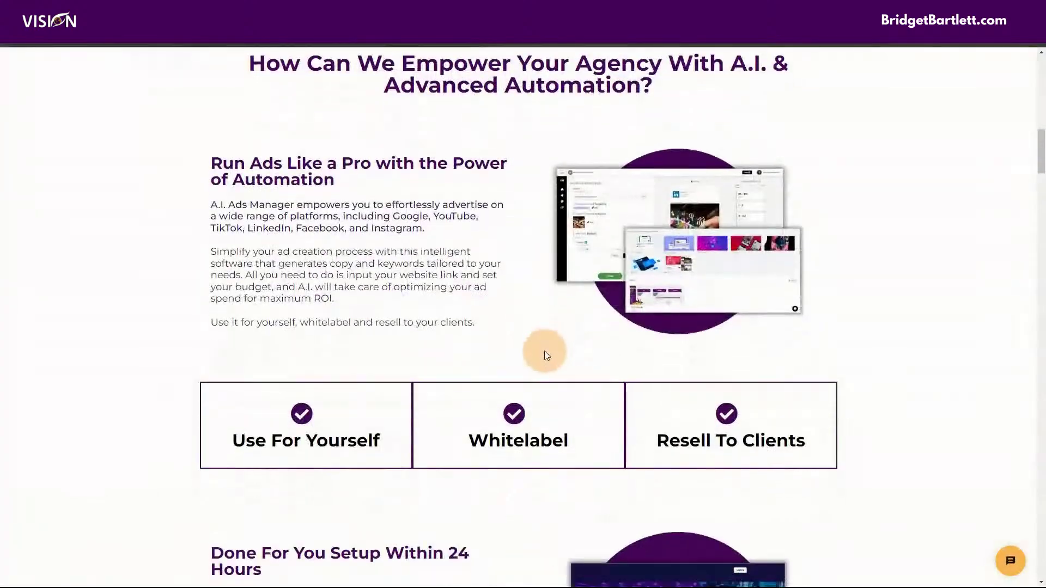
scroll(560, 388, down, 20)
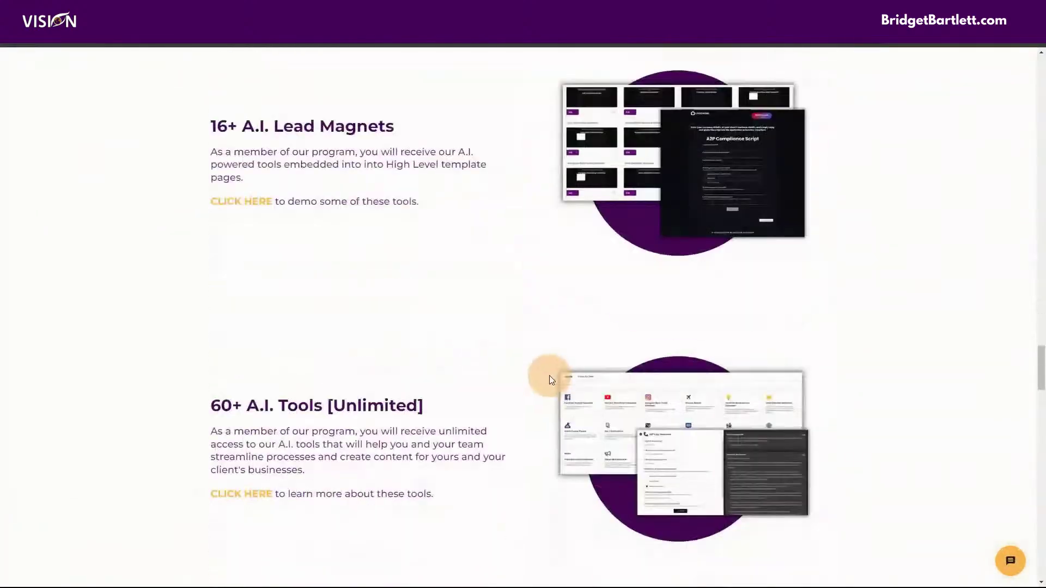
scroll(385, 351, down, 4)
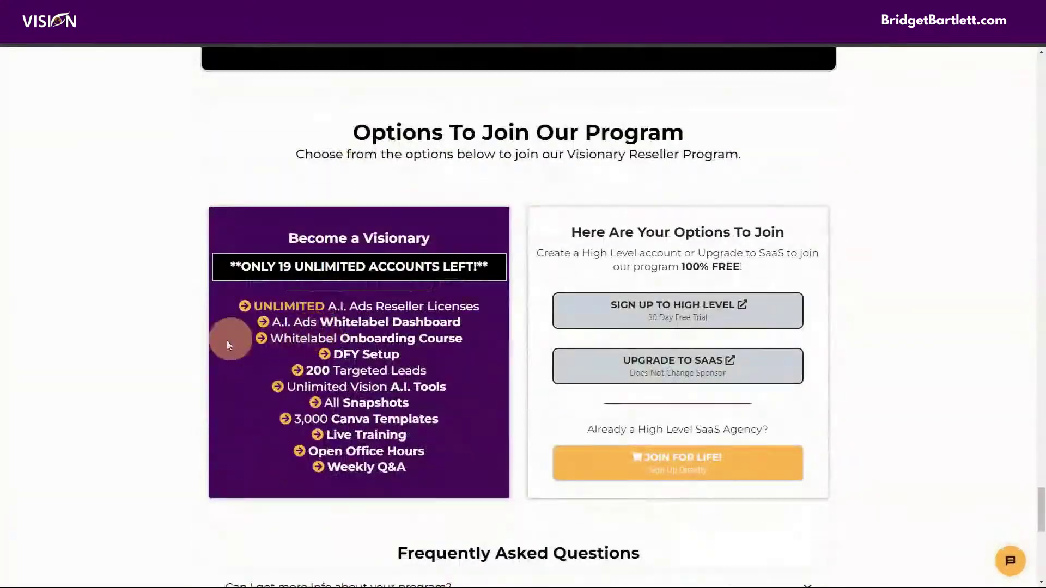